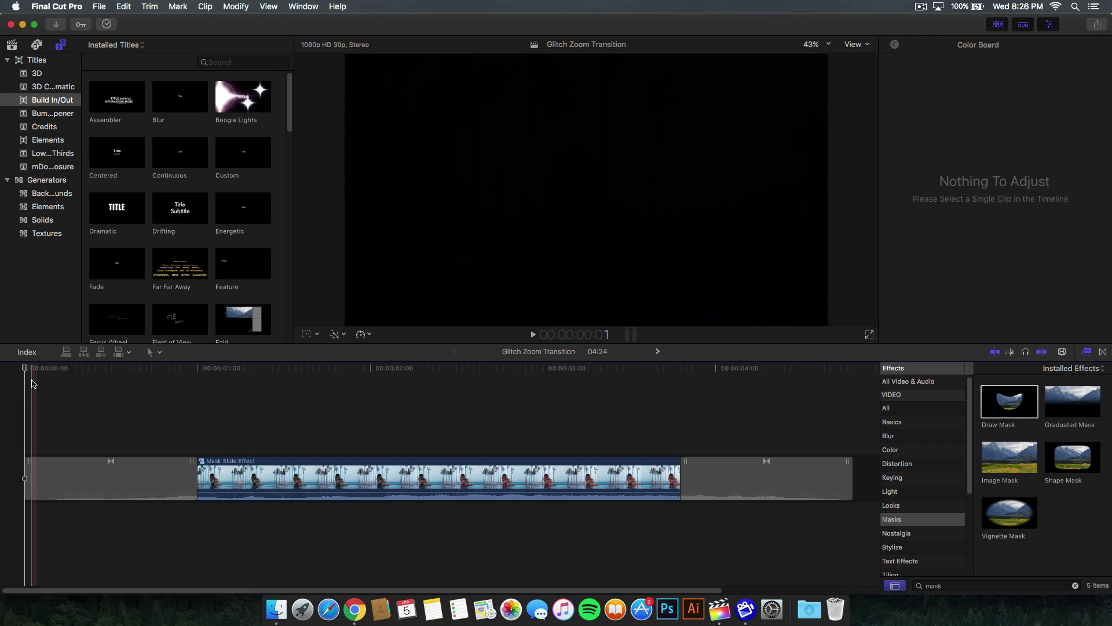
- Jump to the project end and scrub back to preview the finished before/after wipe
key("End")
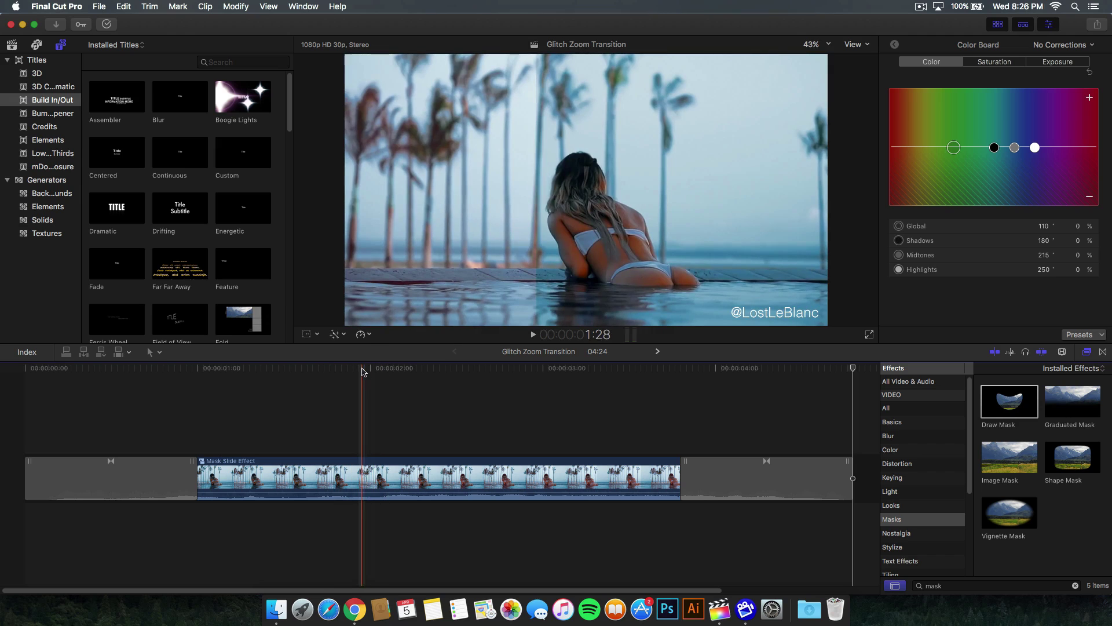
left_click_drag(371, 365, 440, 377)
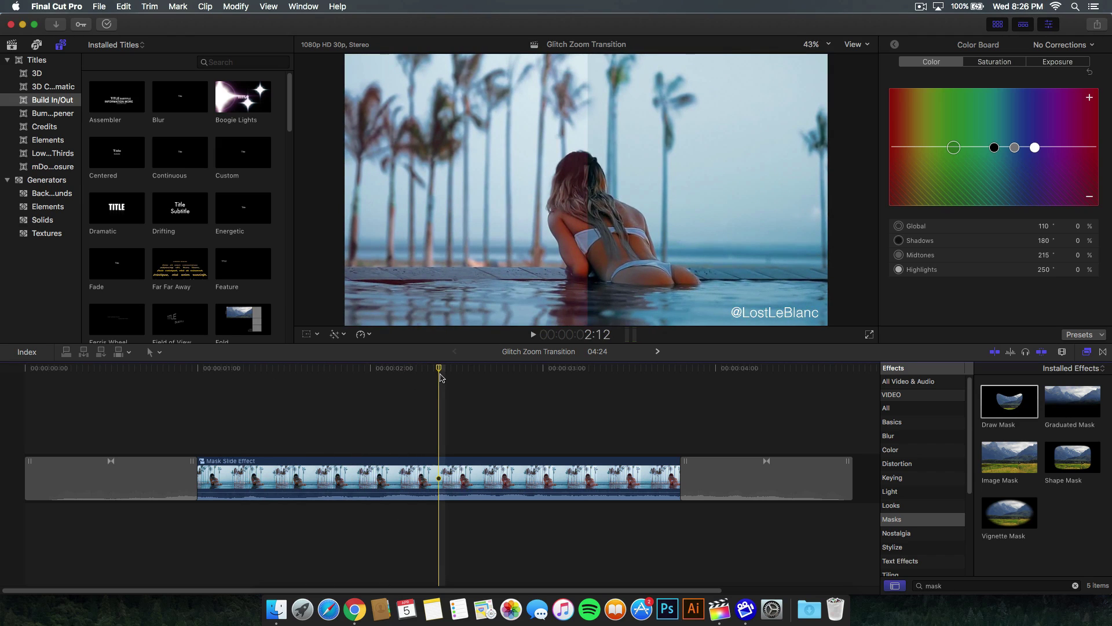
key("super+bracketright")
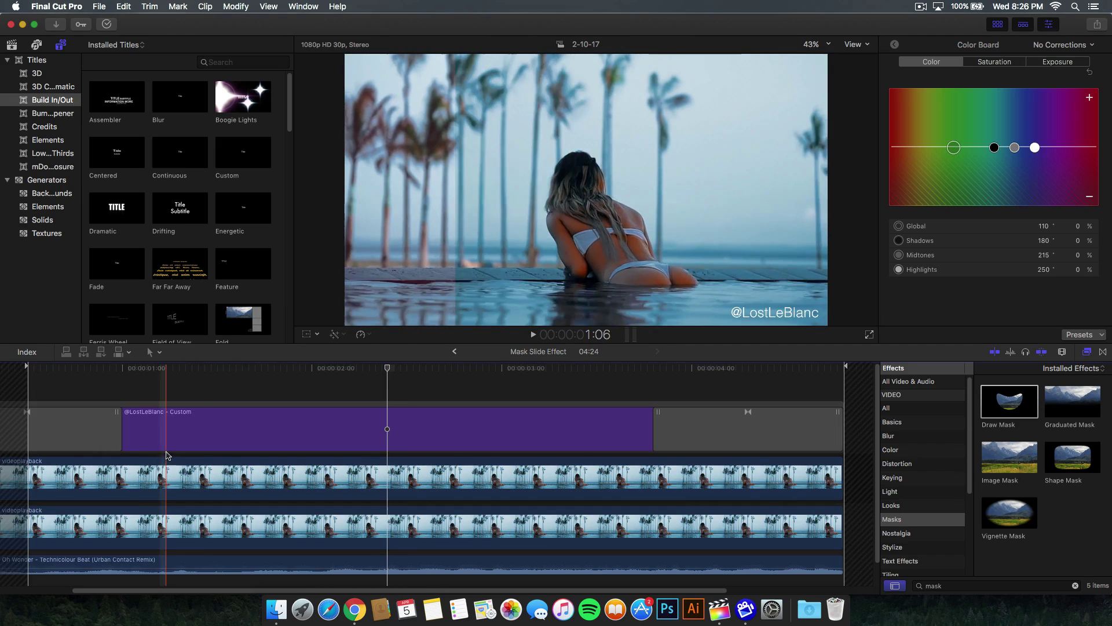
scroll(173, 595, "left", 2)
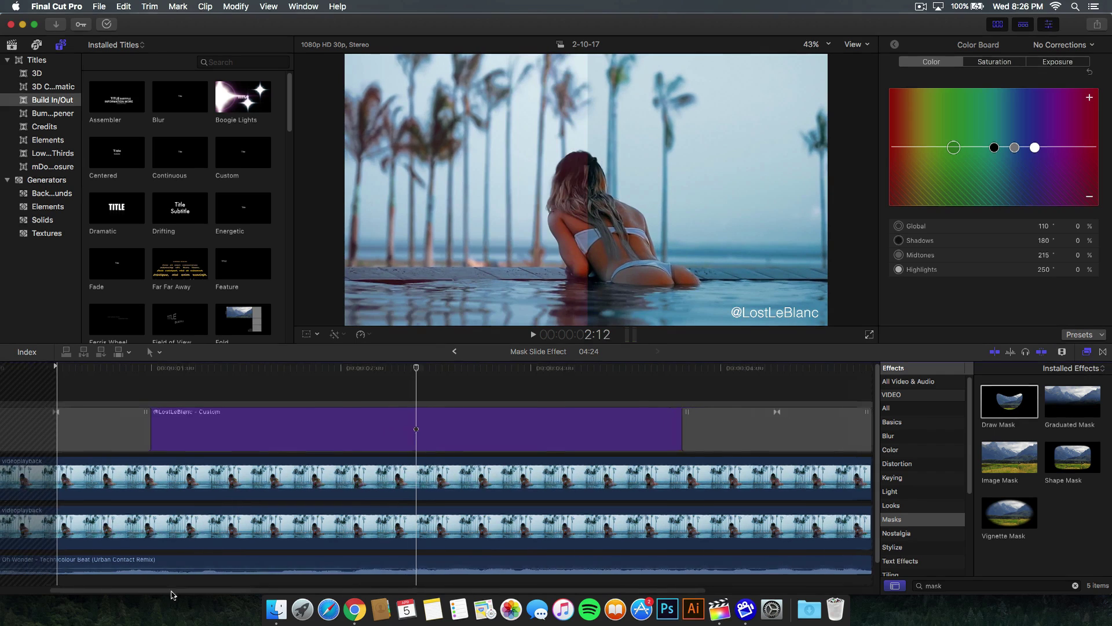
scroll(173, 595, "left", 2)
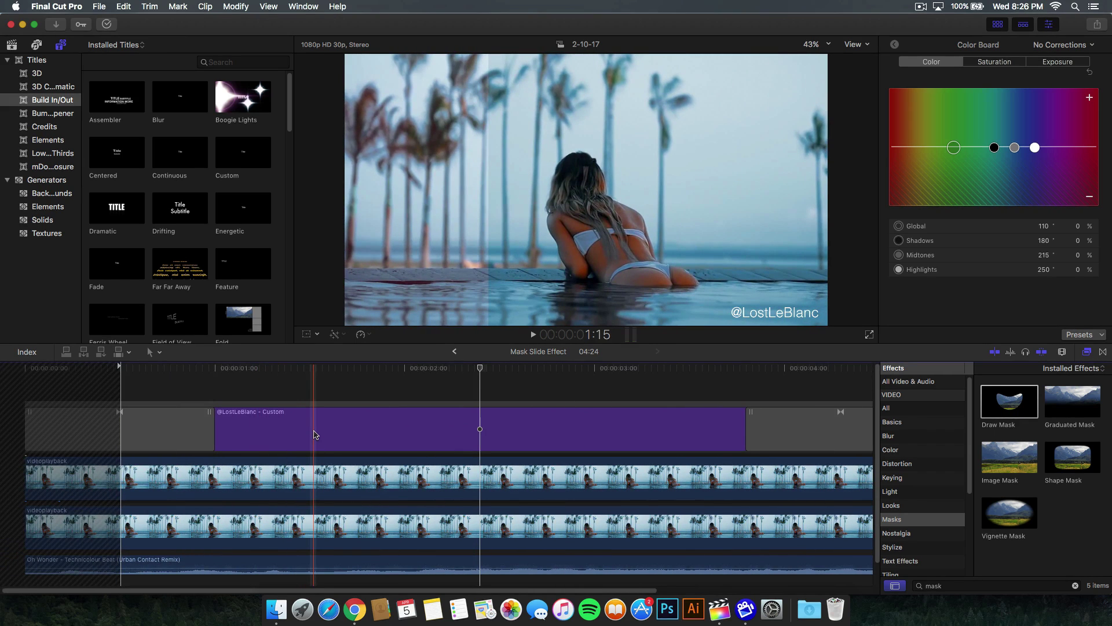
key("super+a")
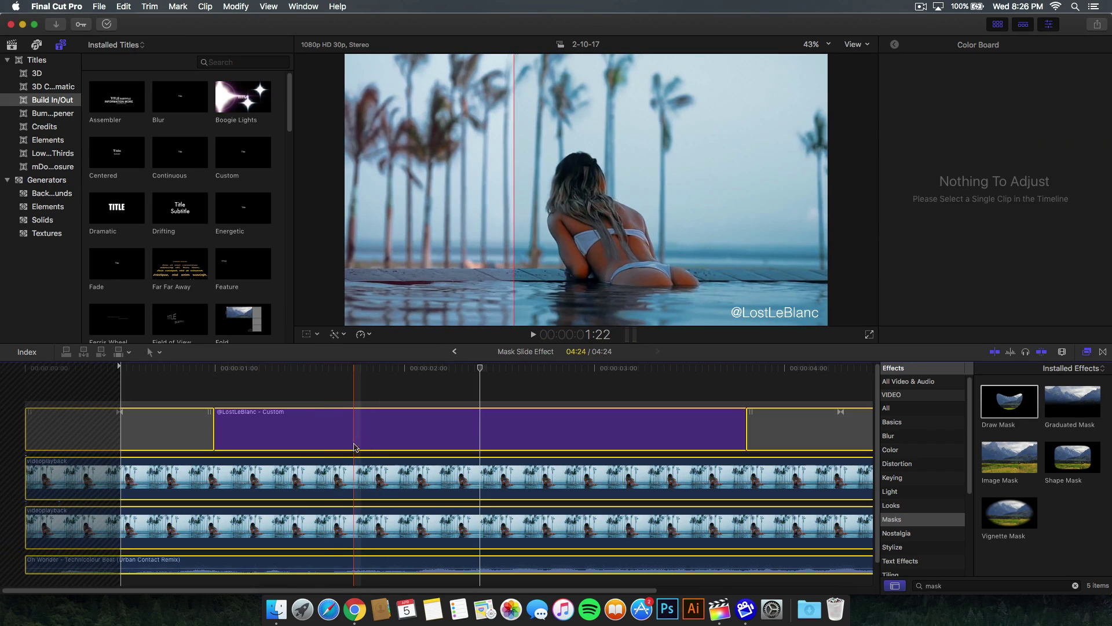
right_click(351, 438)
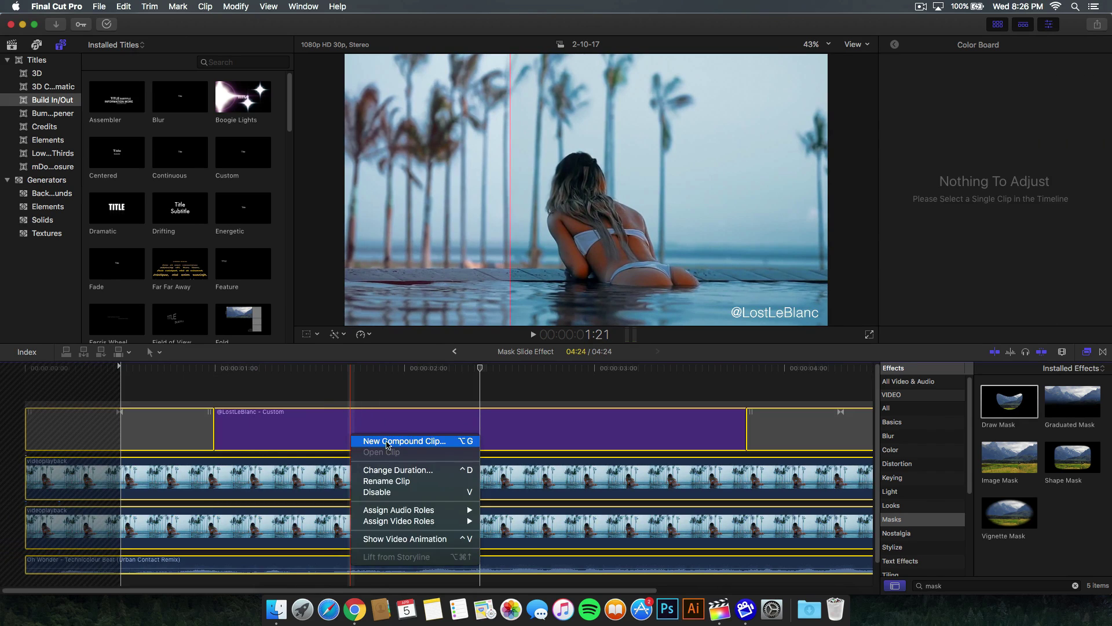
left_click(330, 394)
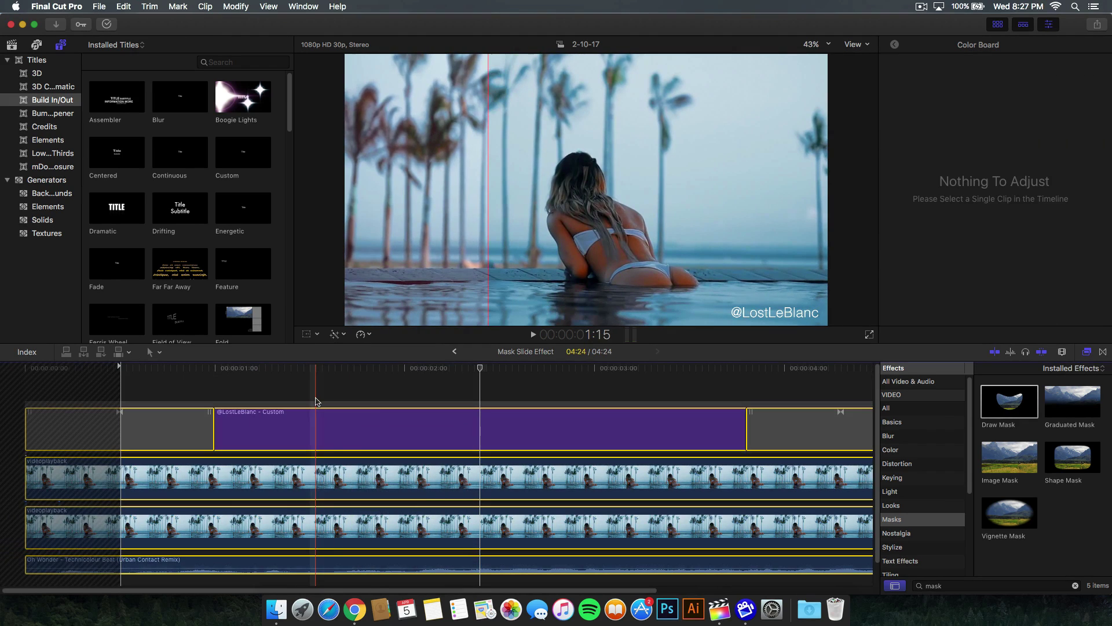
left_click(316, 400)
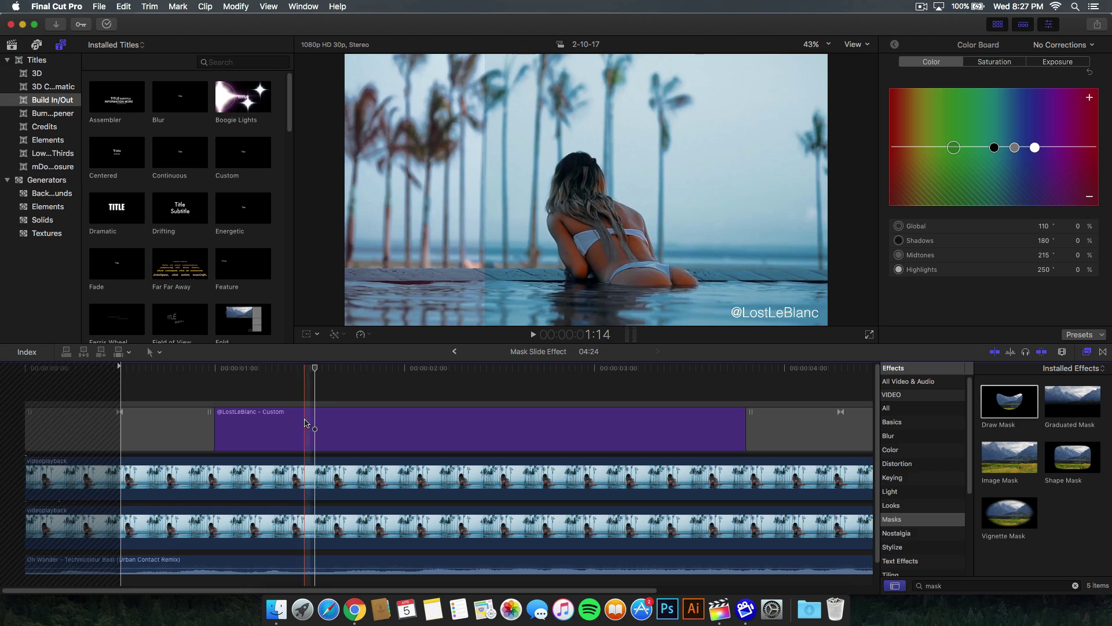
- Delete the lower duplicate beach clip, then remove Draw Mask and Color Correction 1 from the remaining clip
left_click(262, 527)
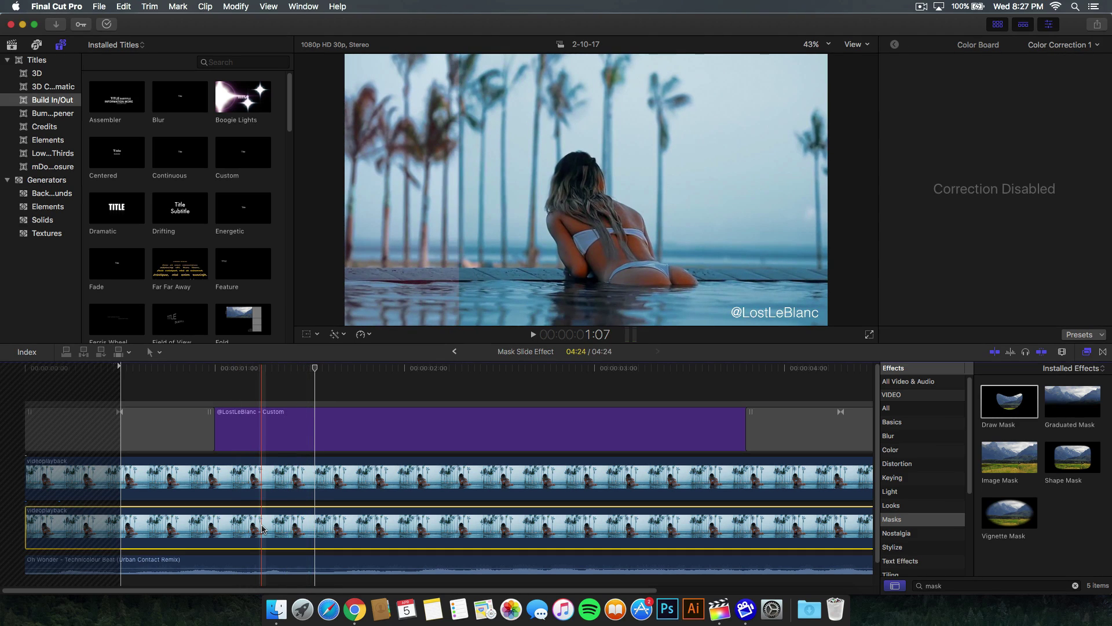
key("Delete")
left_click(581, 510)
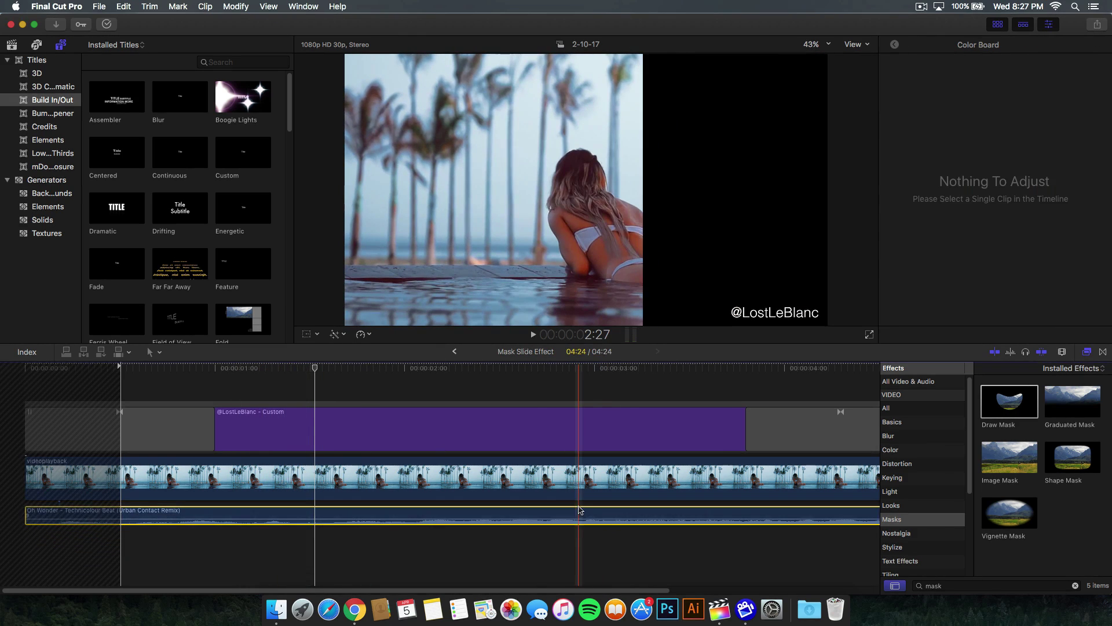
left_click(573, 481)
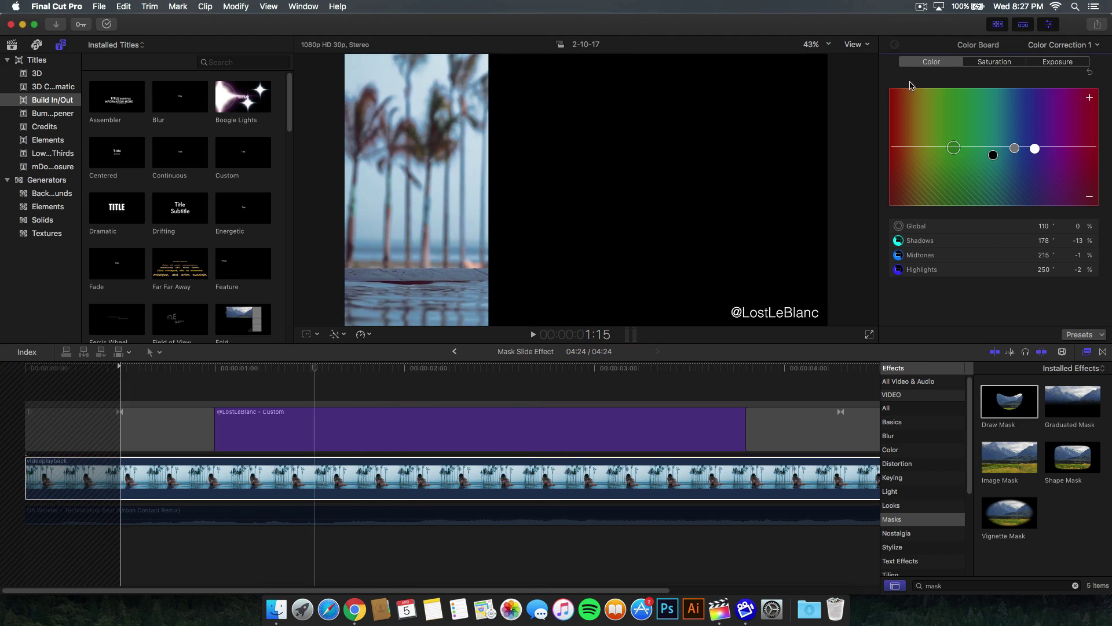
left_click(895, 45)
left_click(948, 116)
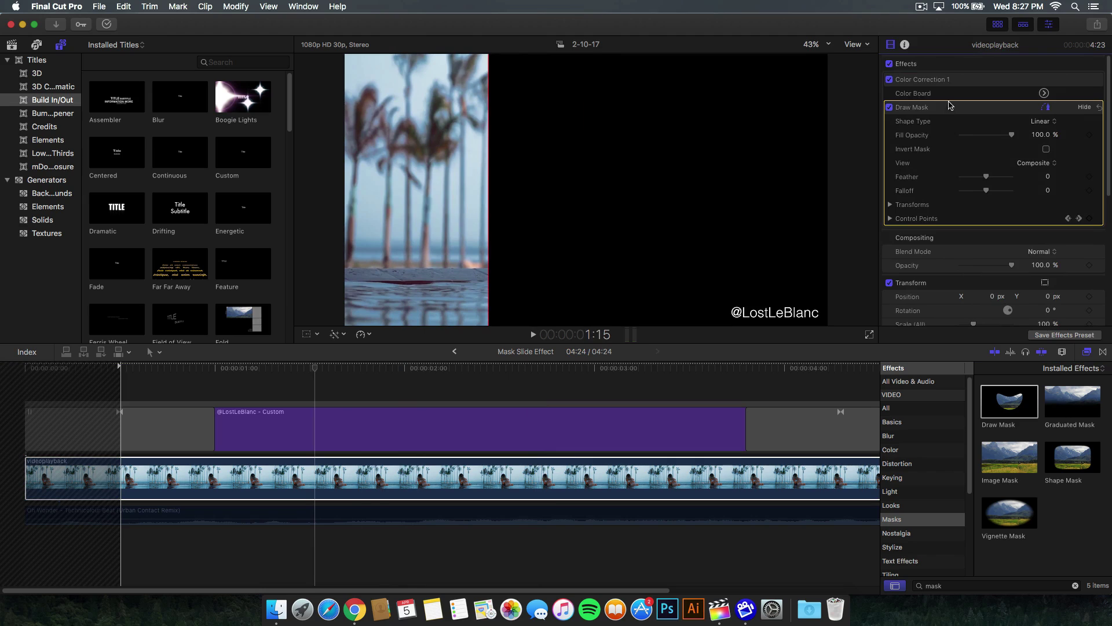
key("Delete")
key("Delete")
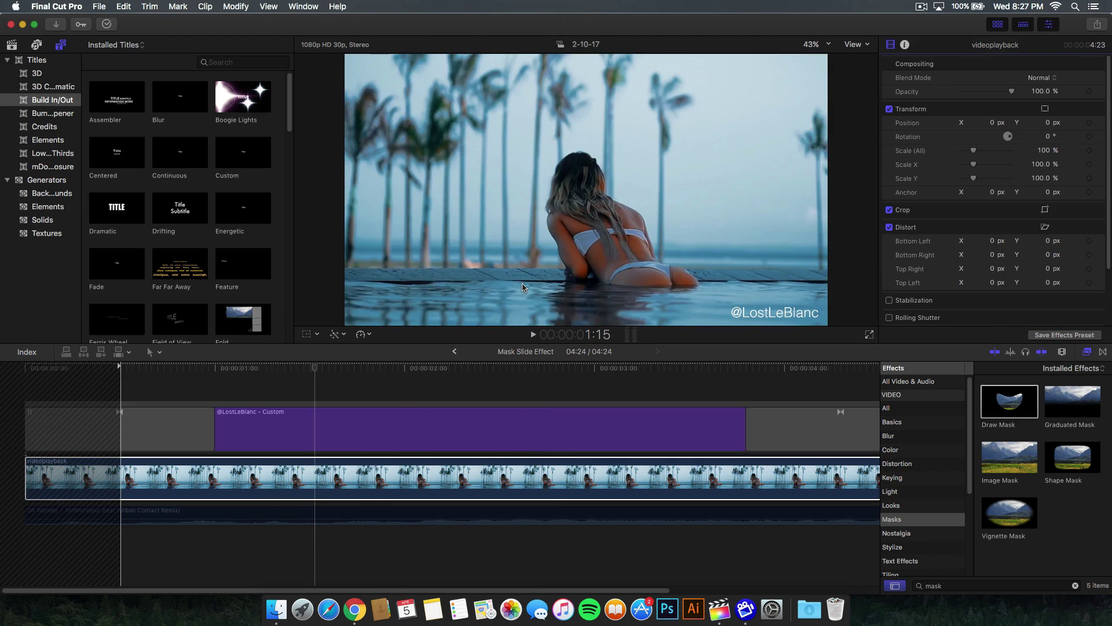
- Copy the beach clip, paste it at the end, and stack the copy as a connected clip beneath the original
key("super+minus")
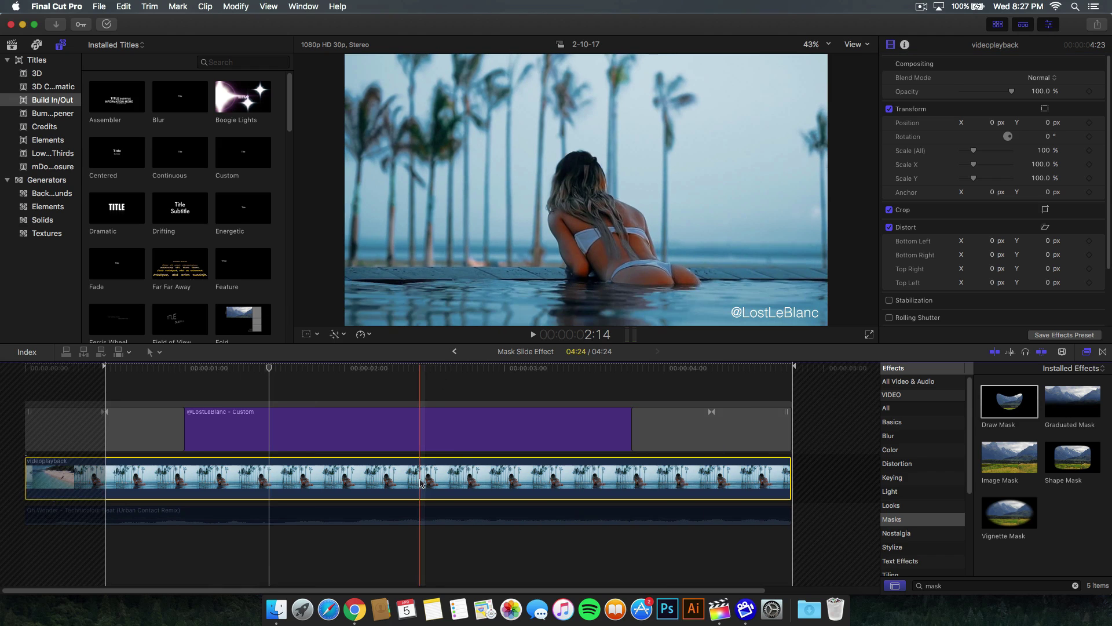
key("super+c")
key("End")
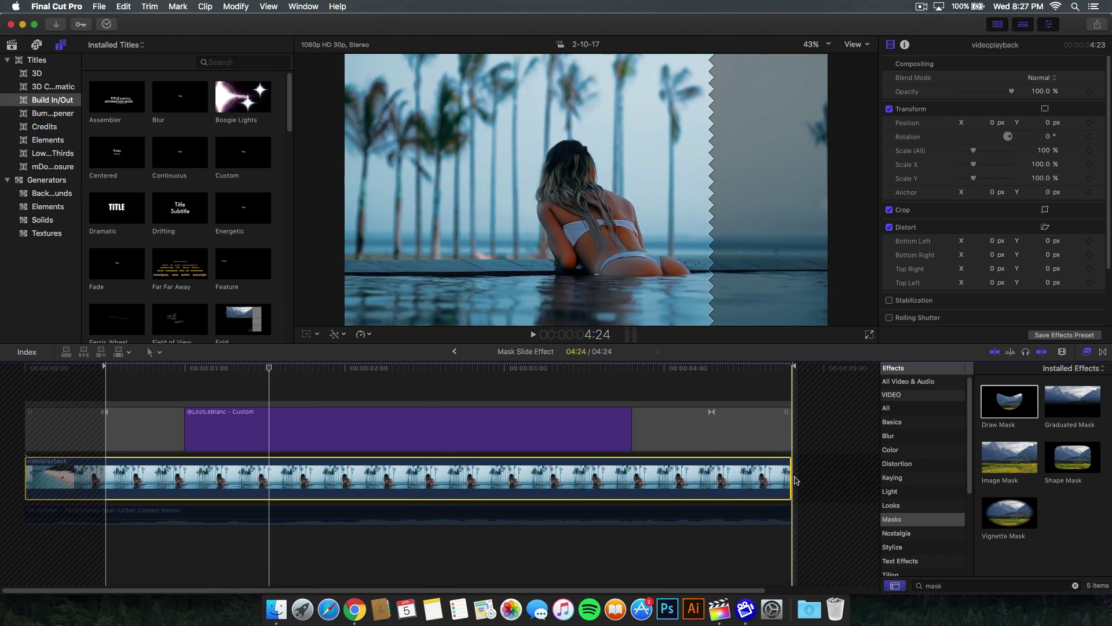
key("super+v")
key("super+minus")
left_click_drag(485, 459, 96, 524)
left_click(87, 478)
key("super+equal")
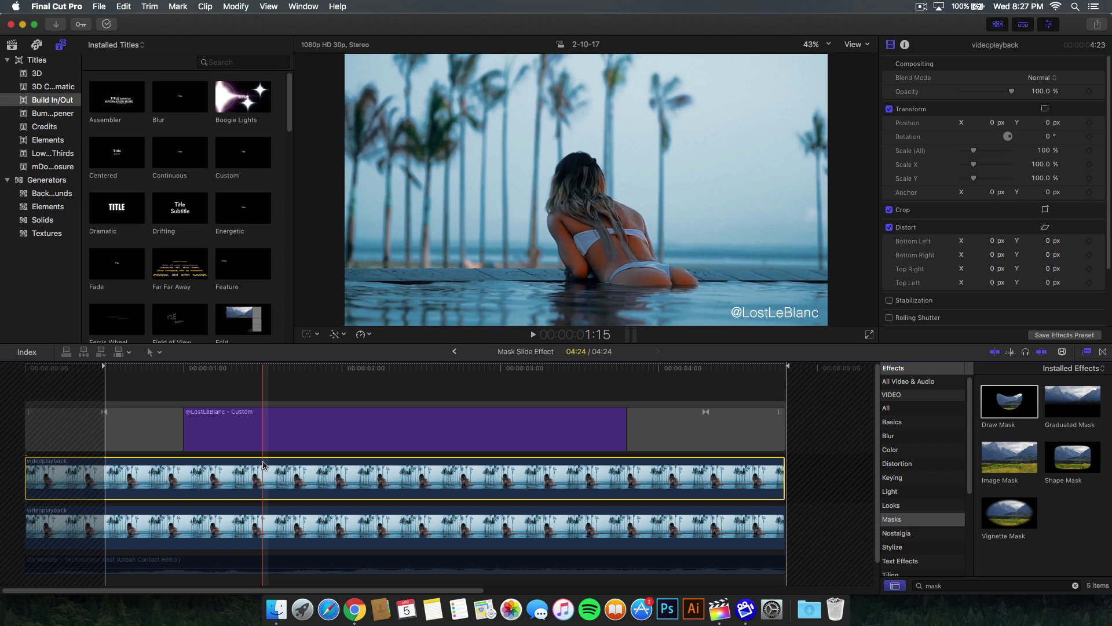
left_click(327, 527)
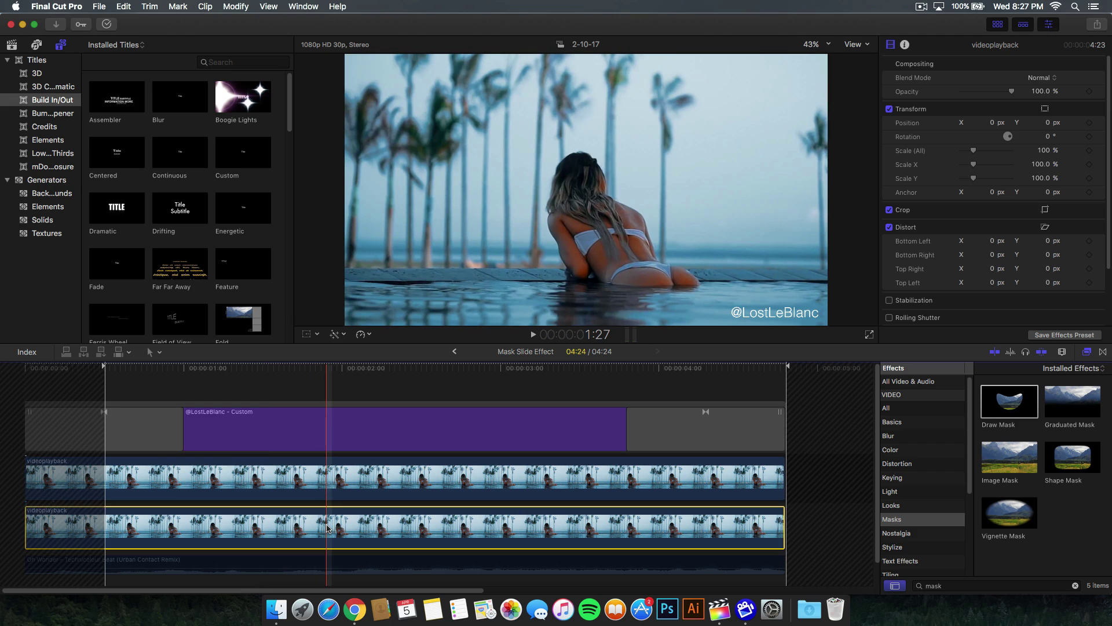
left_click(292, 478)
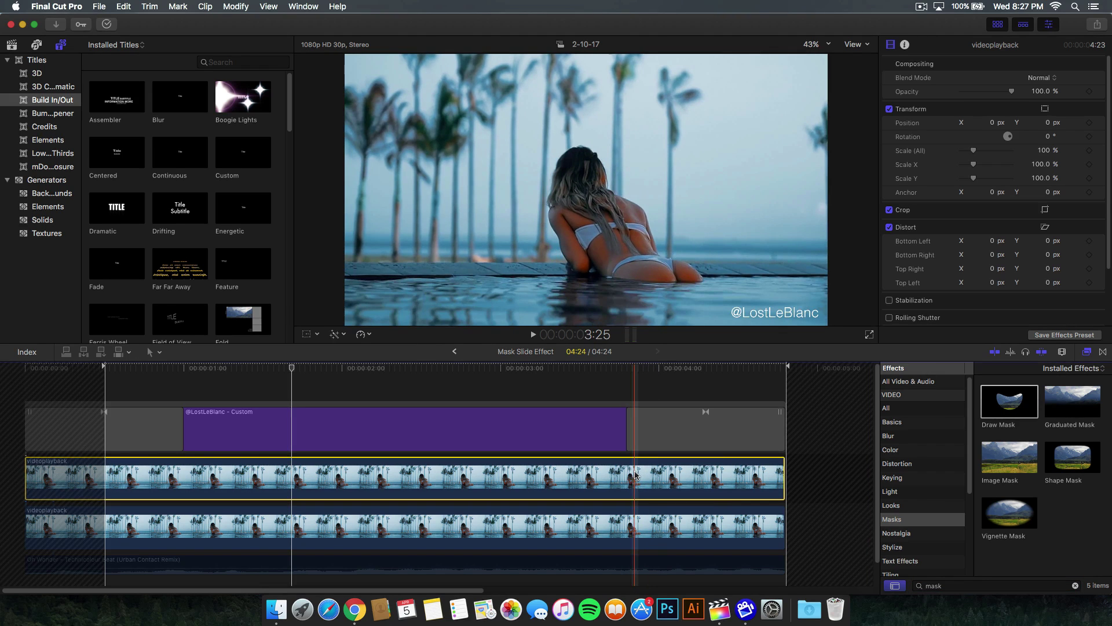
- Grade the upper clip in the Color Board: shadows -11%, midtones -3%, highlights -4%
key("super+6")
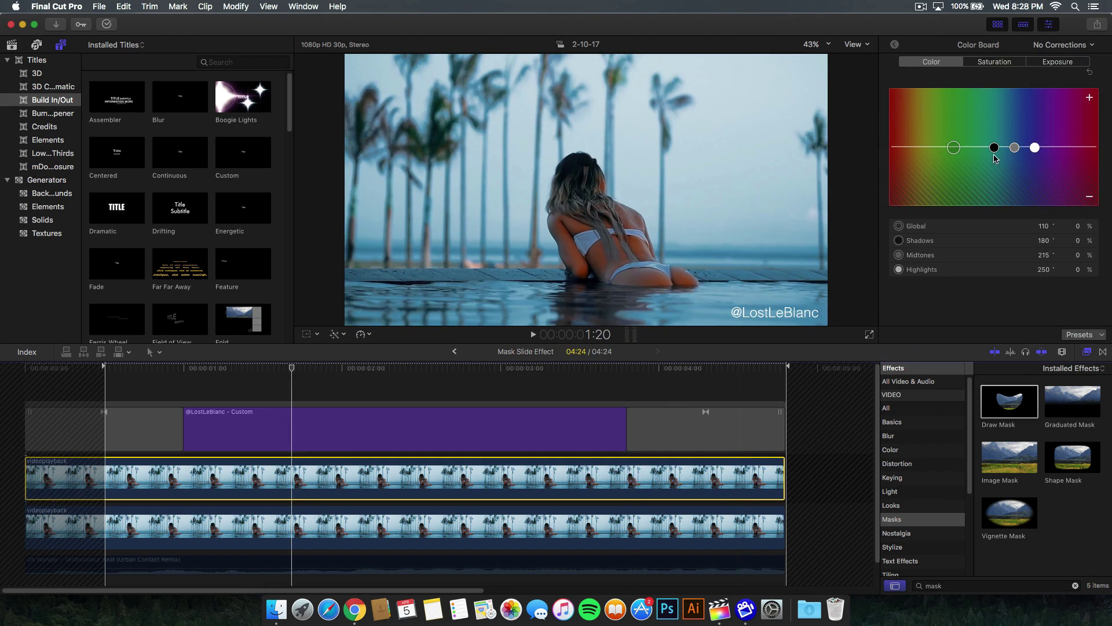
left_click_drag(994, 148, 1011, 150)
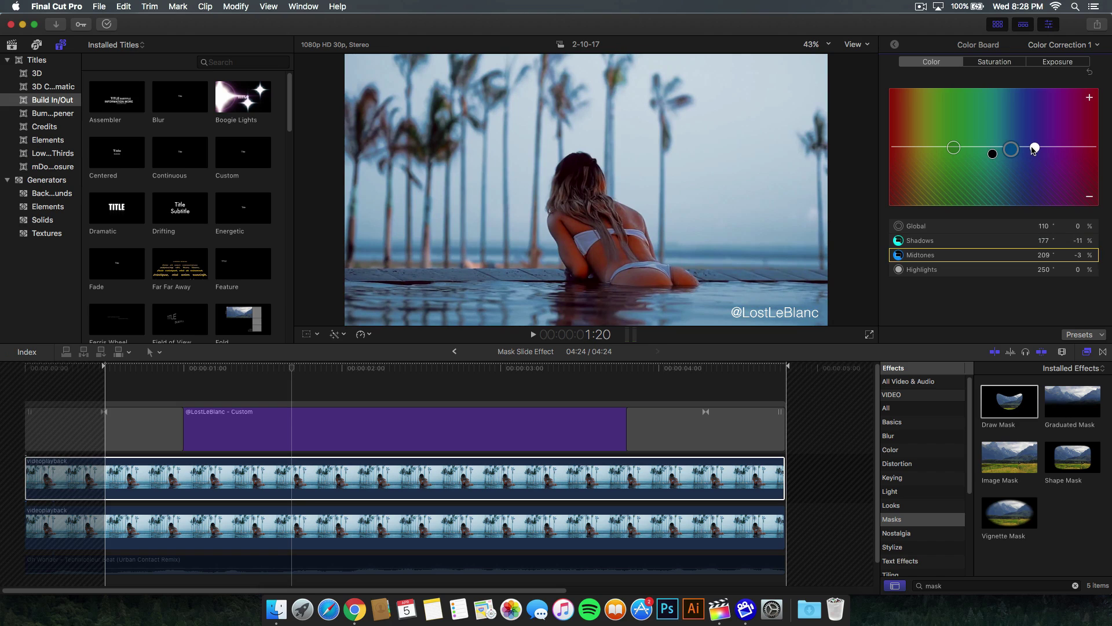
left_click_drag(1035, 149, 1034, 151)
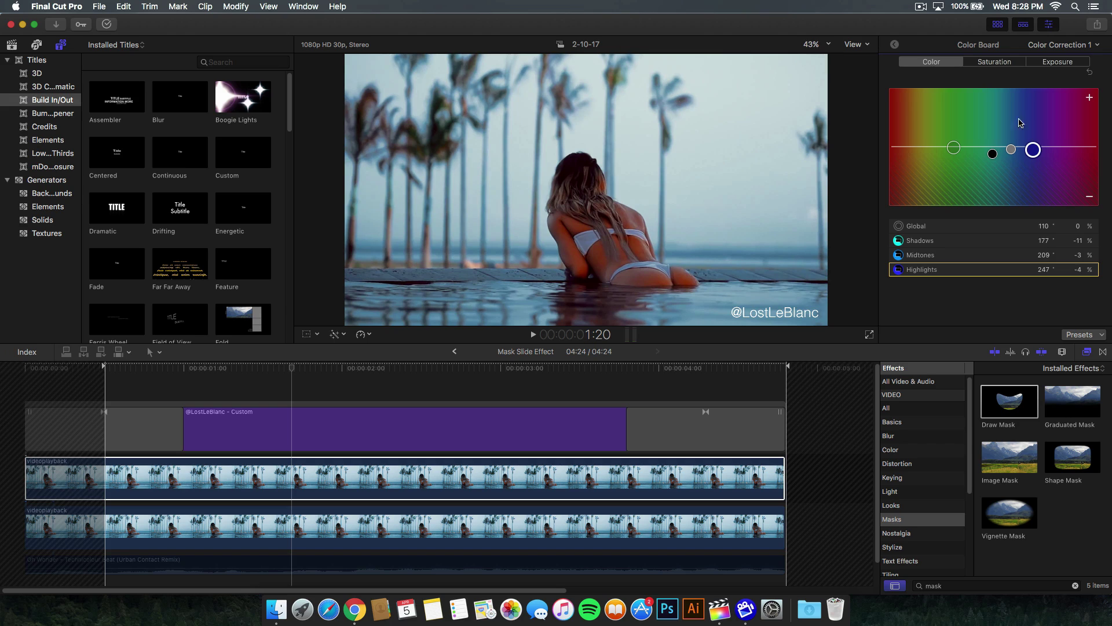
left_click(1006, 63)
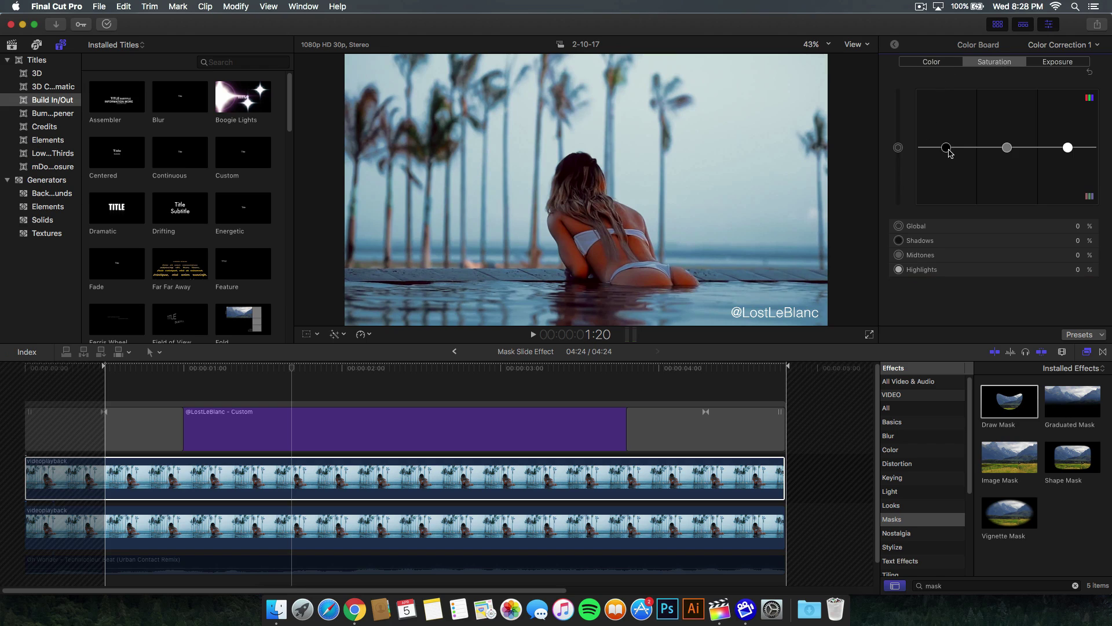
- Boost shadows saturation, then raise exposure to shadows 6%, midtones 6% and highlights 7%
left_click_drag(947, 148, 1007, 151)
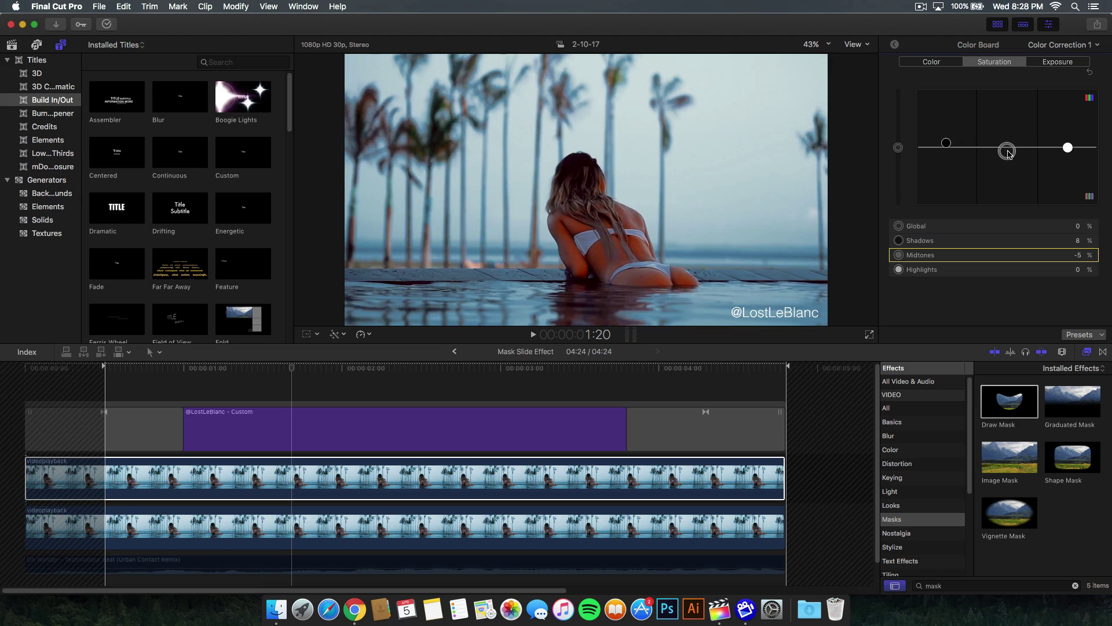
left_click(1068, 147)
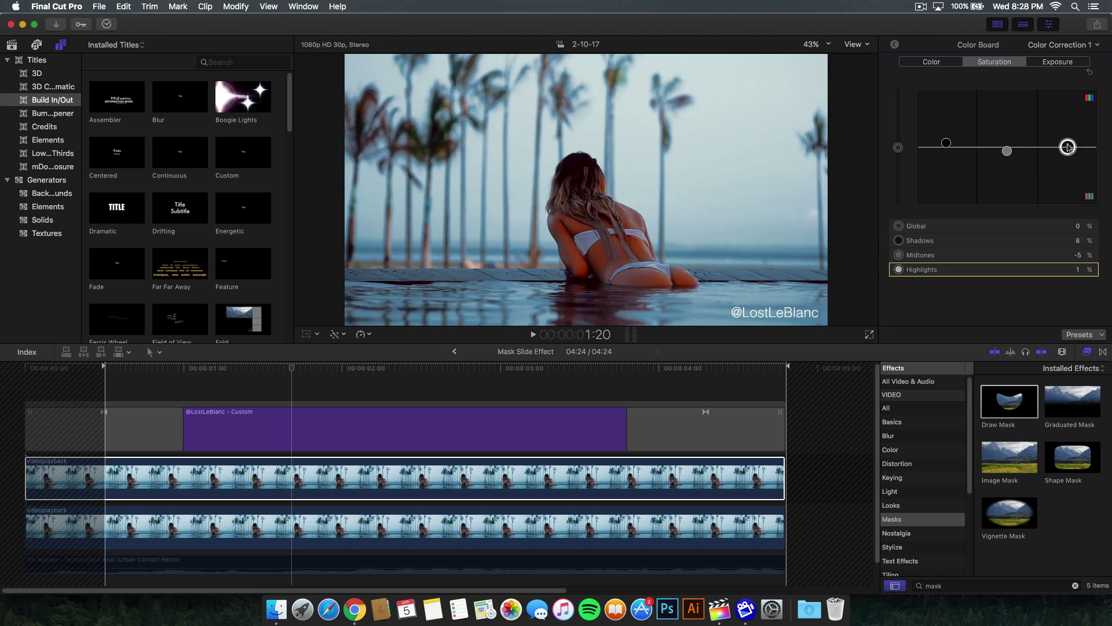
left_click(1058, 62)
left_click_drag(946, 149, 1003, 146)
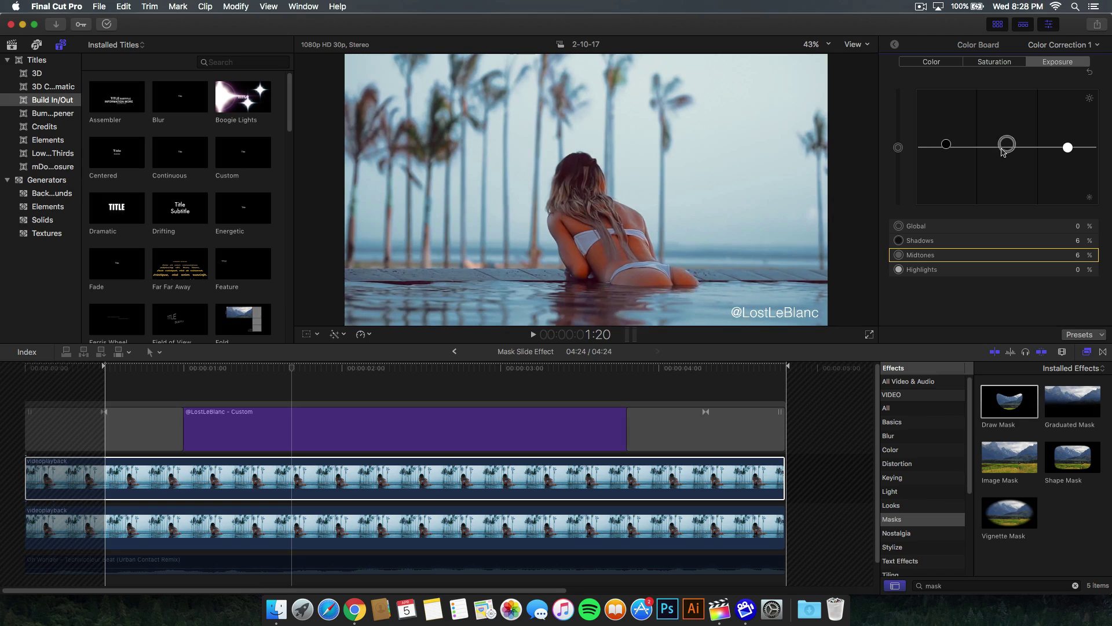
left_click(1067, 146)
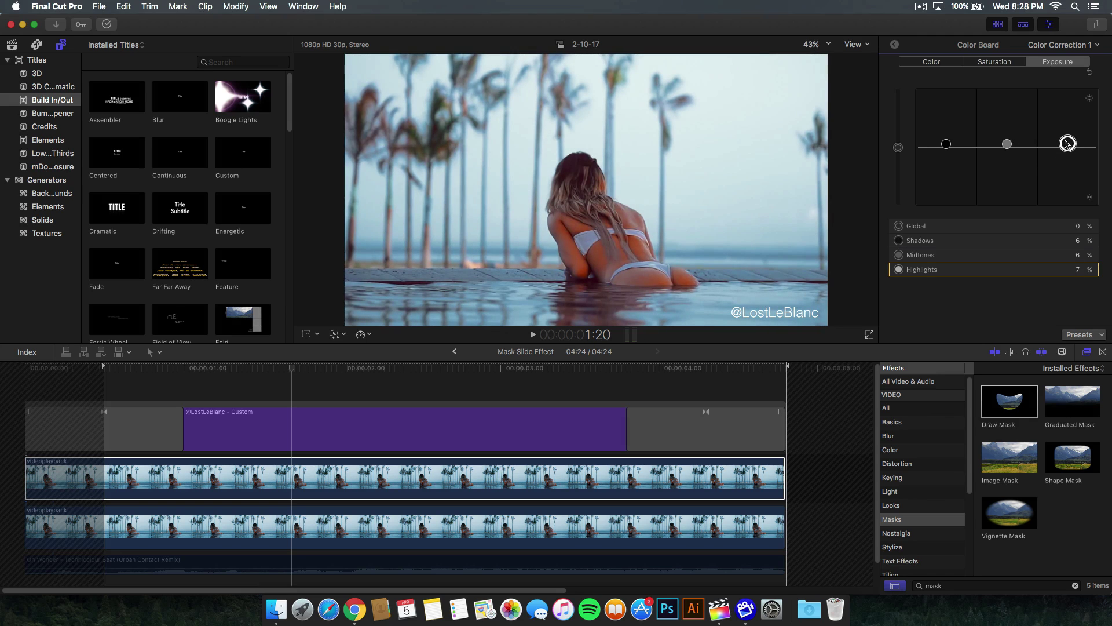
left_click(895, 45)
- Compare graded and ungraded looks via Color Correction 1, leave it enabled, and park the playhead at 0
left_click(890, 80)
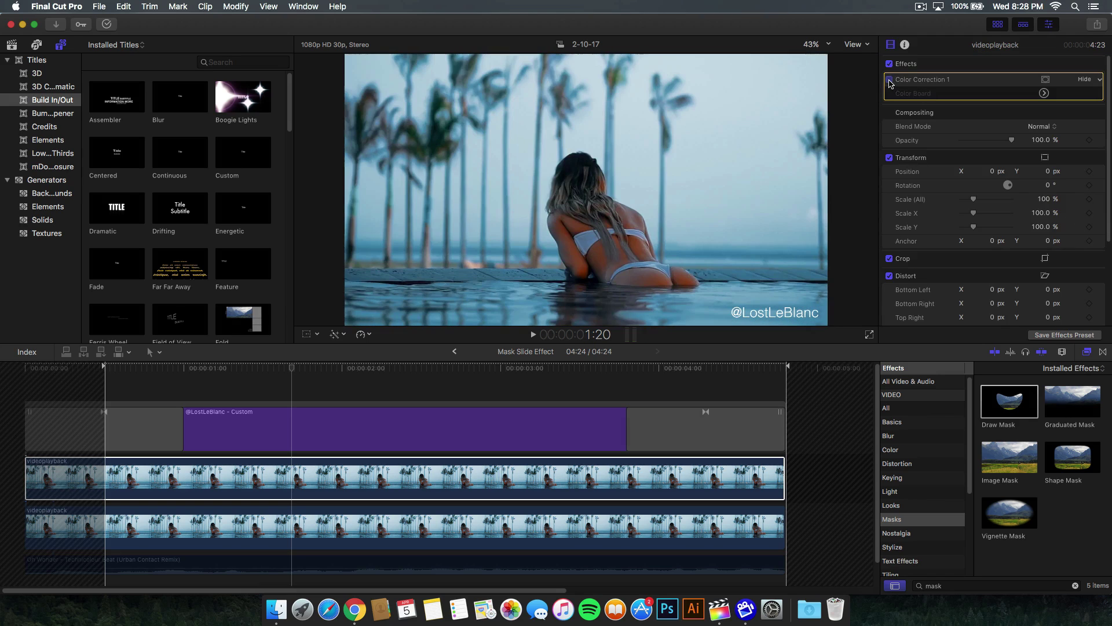
left_click(889, 79)
left_click(889, 80)
left_click(889, 80)
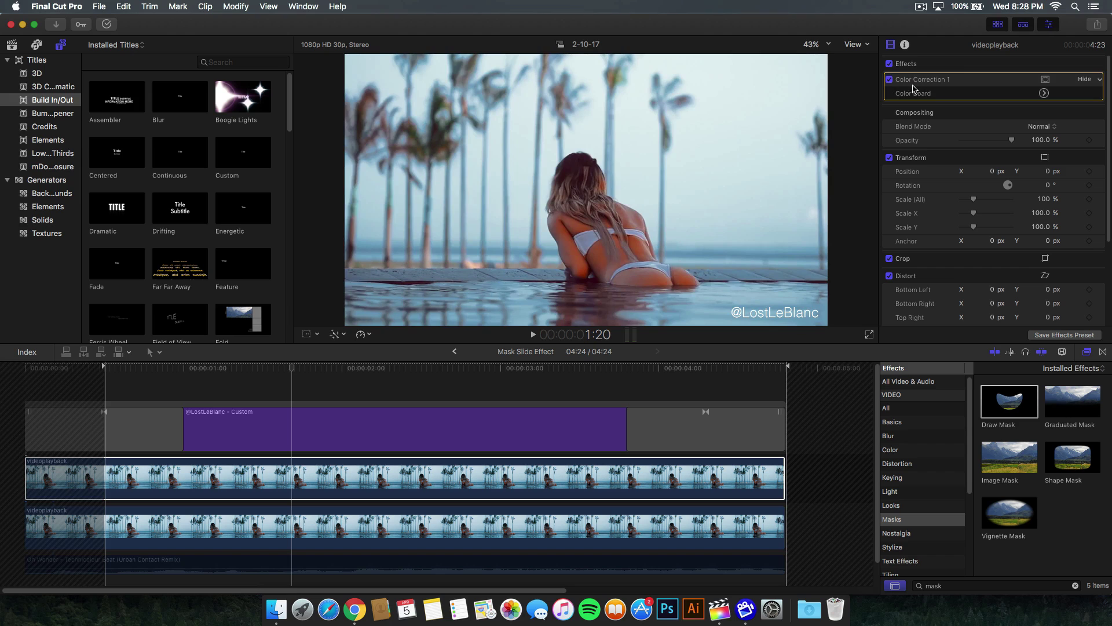
left_click(32, 369)
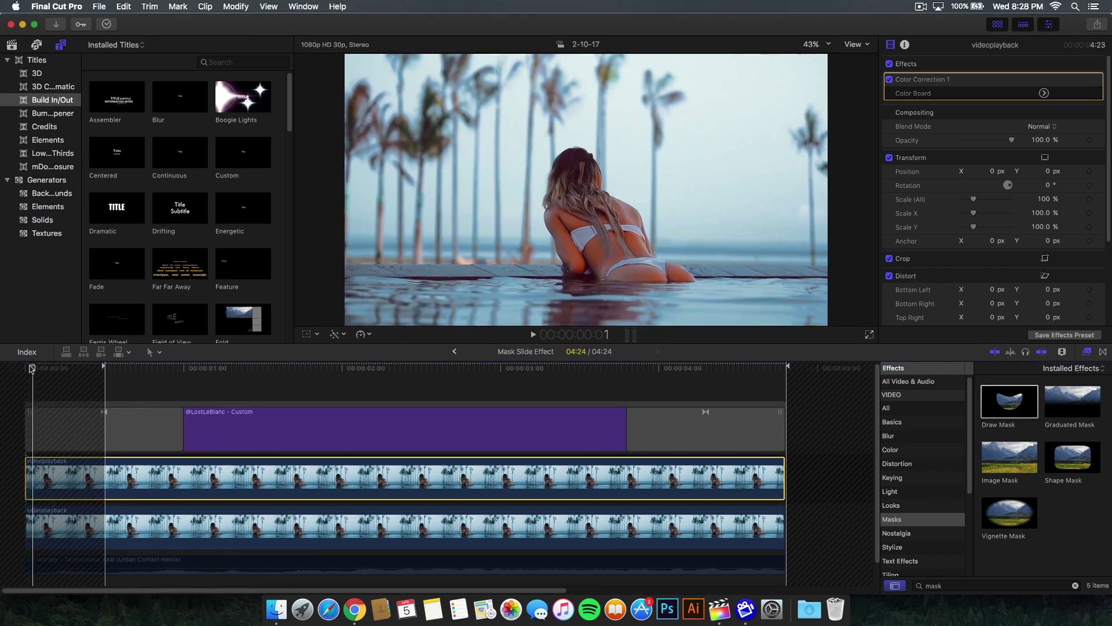
left_click(25, 368)
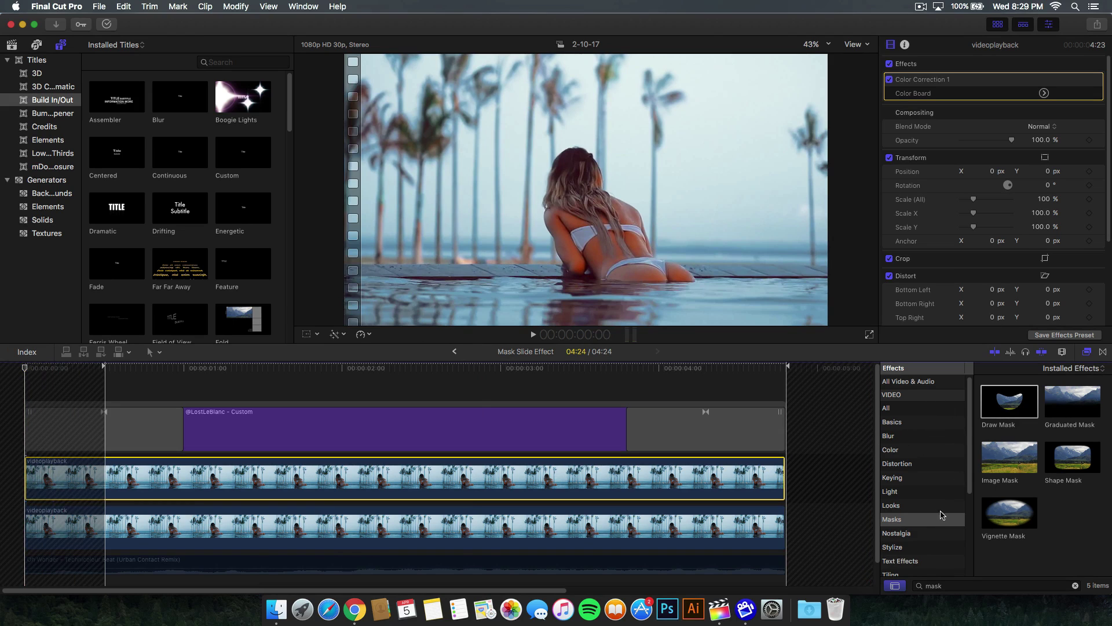
- Apply Draw Mask to the graded upper clip and set the viewer zoom to 25%
mouse_move(1009, 403)
left_mouse_down()
mouse_move(661, 487)
mouse_move(676, 476)
left_mouse_up()
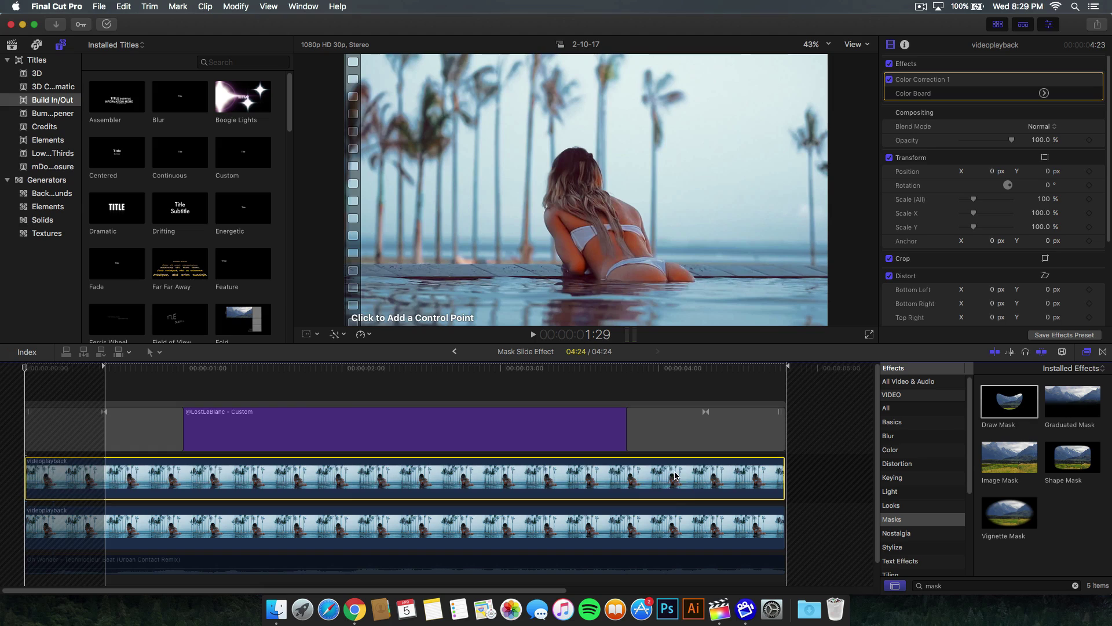
left_click(816, 45)
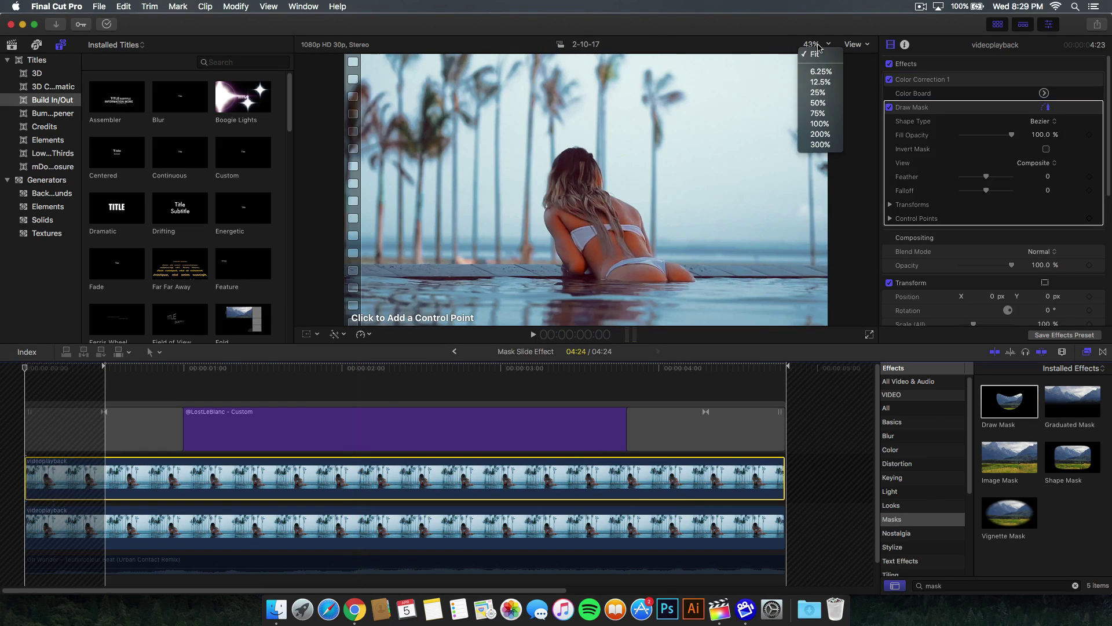
left_click(809, 93)
- Draw a closed four-point mask shape and pull its right edge left of the frame
left_click(586, 105)
left_click(585, 281)
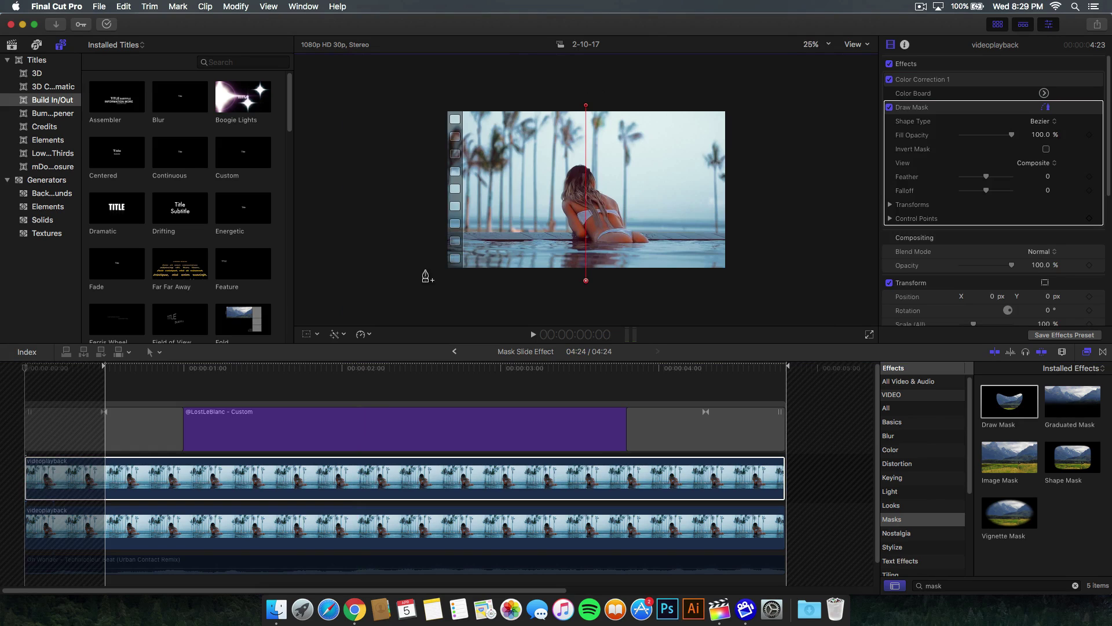
left_click(382, 281)
left_click(379, 94)
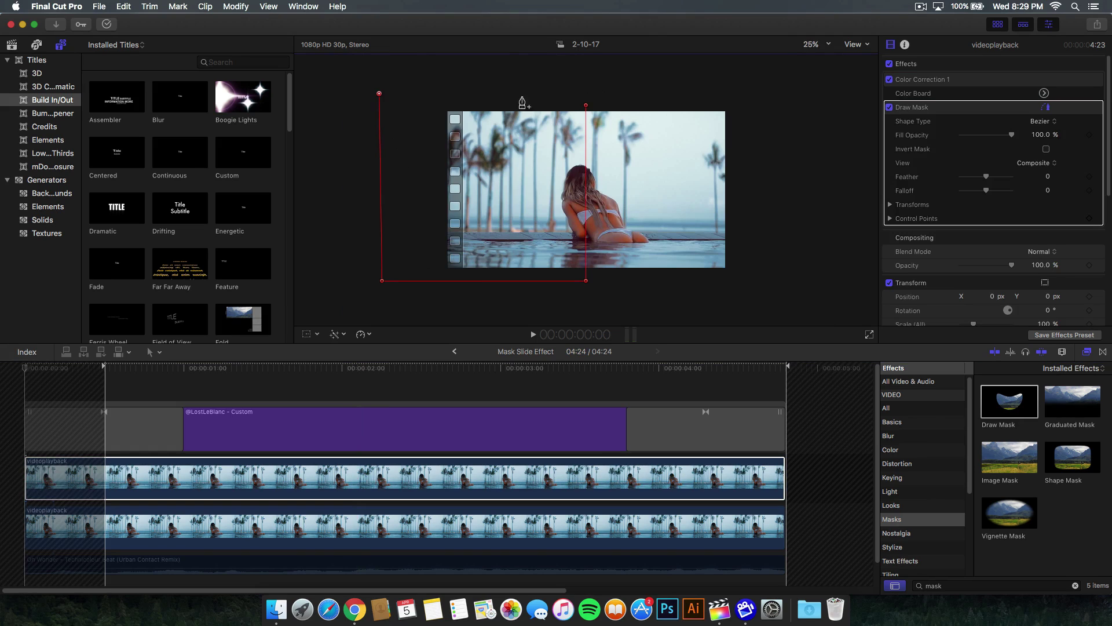
left_click(586, 105)
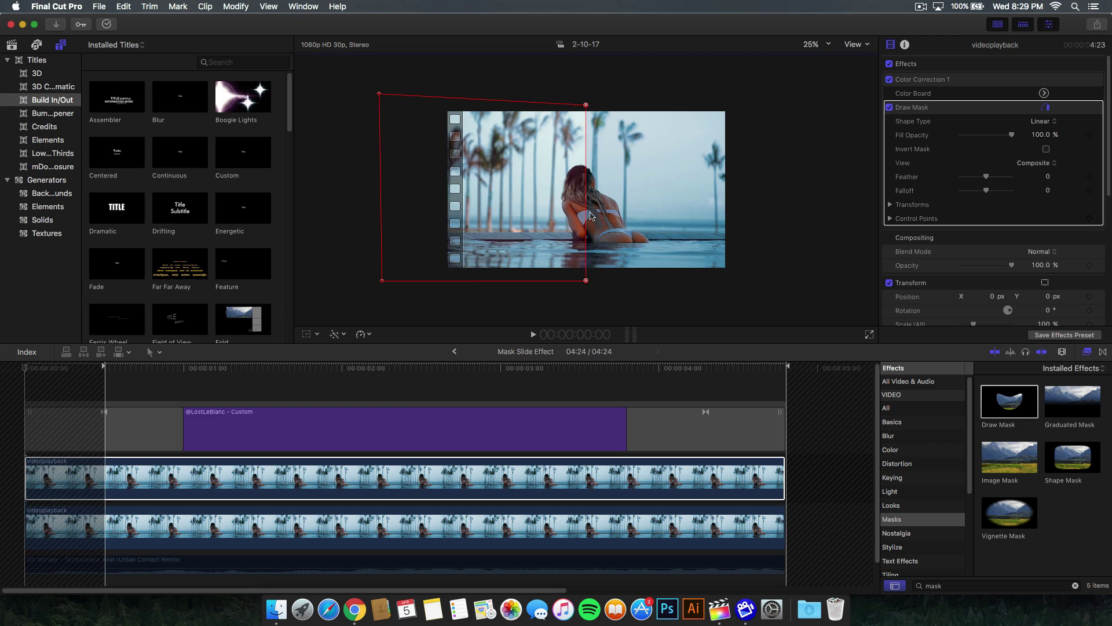
left_click_drag(591, 217, 435, 211)
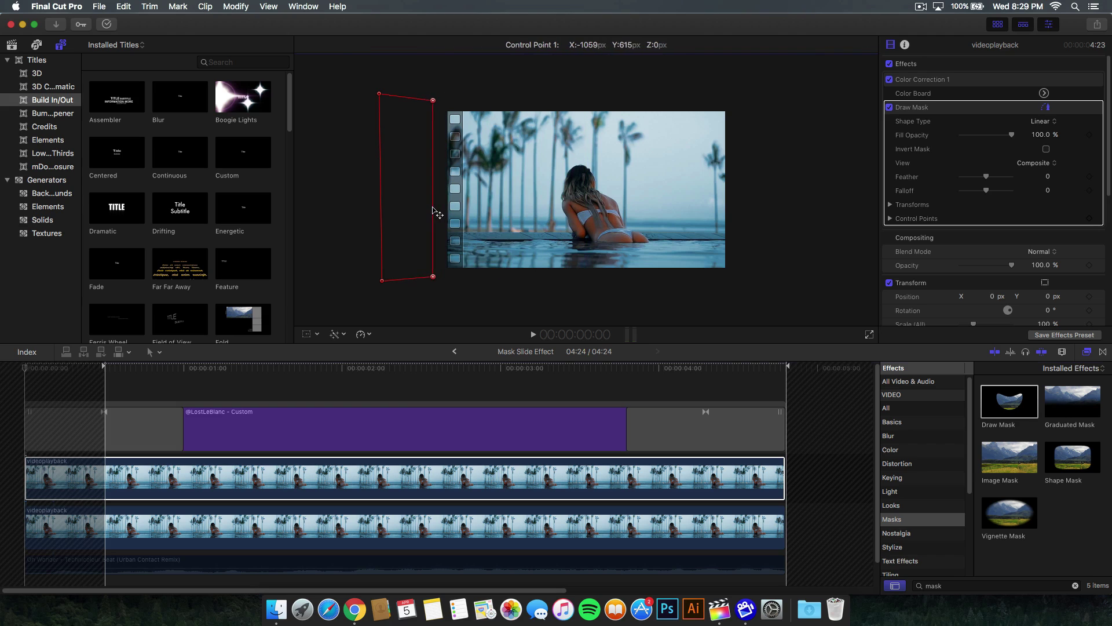
- Keyframe the mask's control points at clip start, then preview it sweeping from off-frame left to full frame
left_click(29, 378)
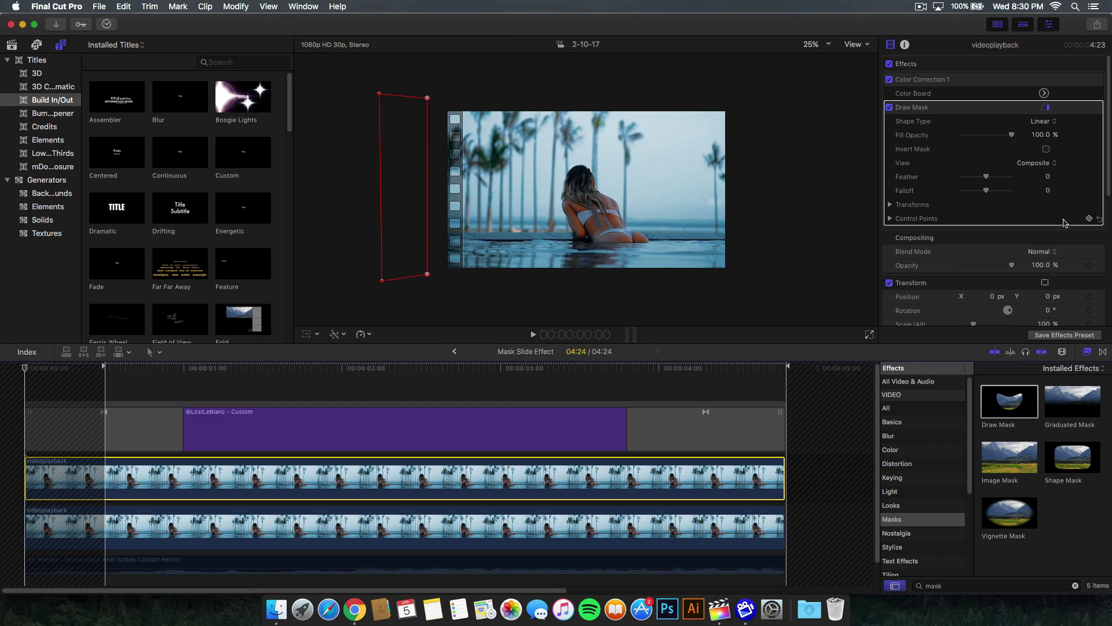
left_click(1090, 218)
left_click(774, 367)
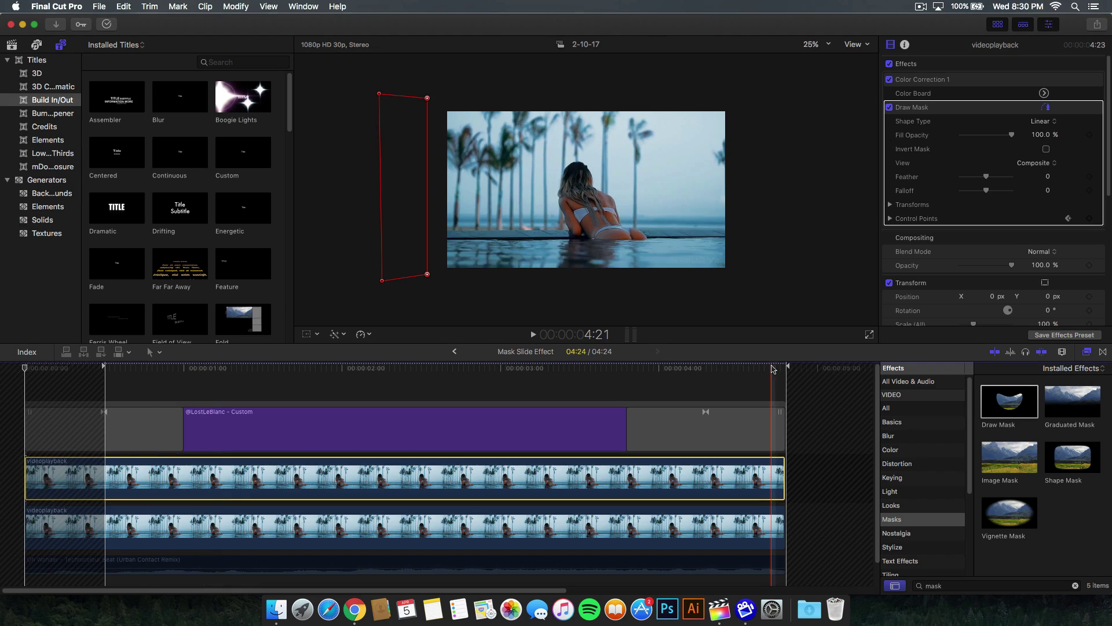
left_click(786, 367)
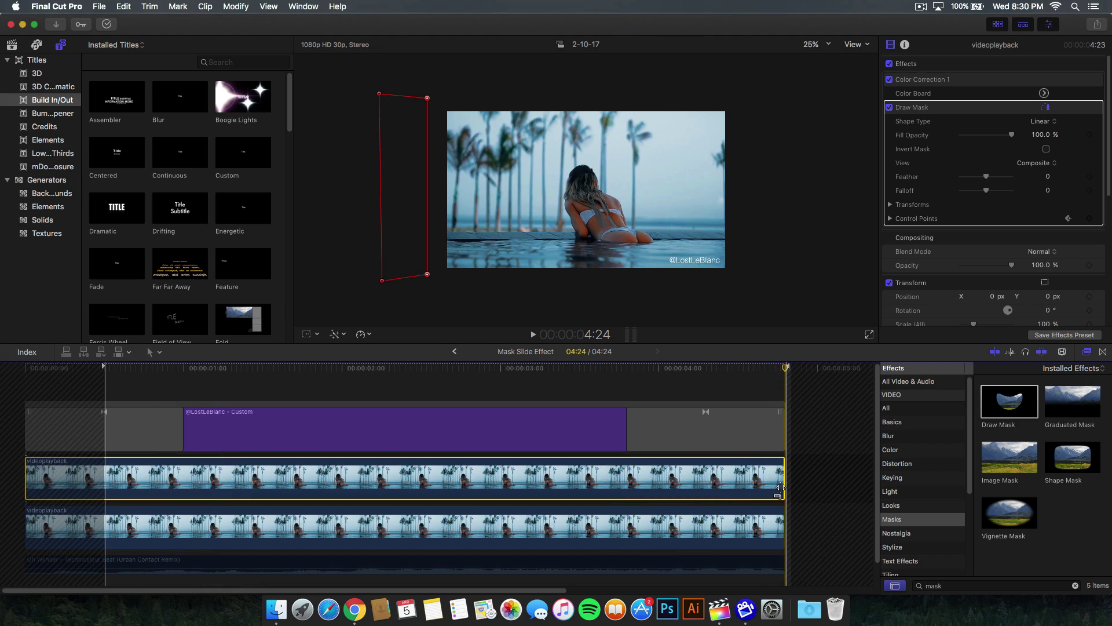
left_click(780, 488)
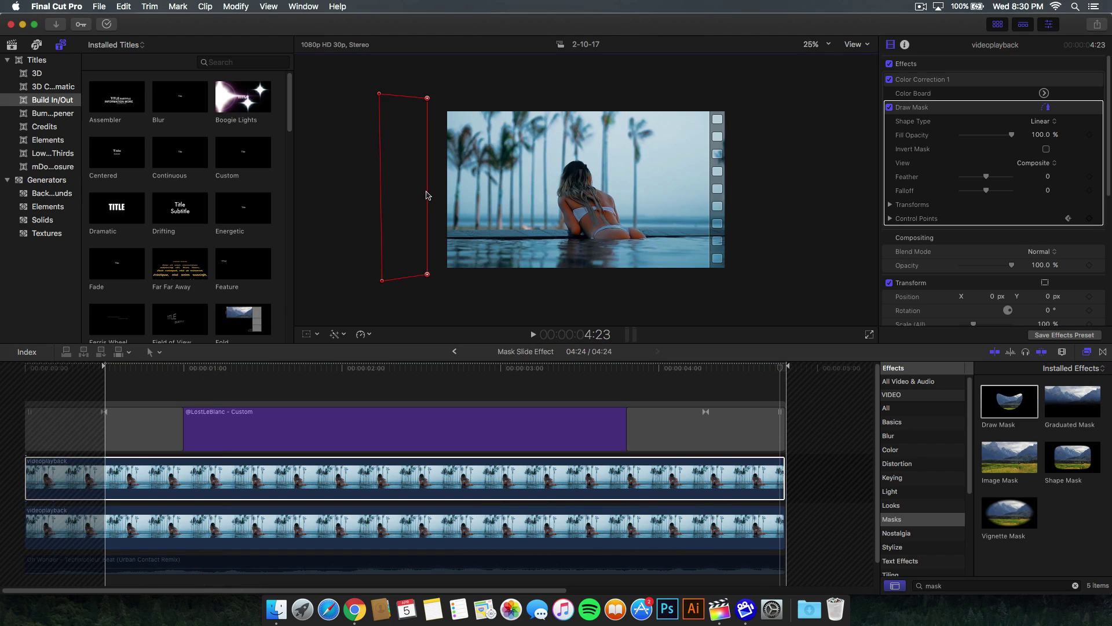
left_click(592, 370)
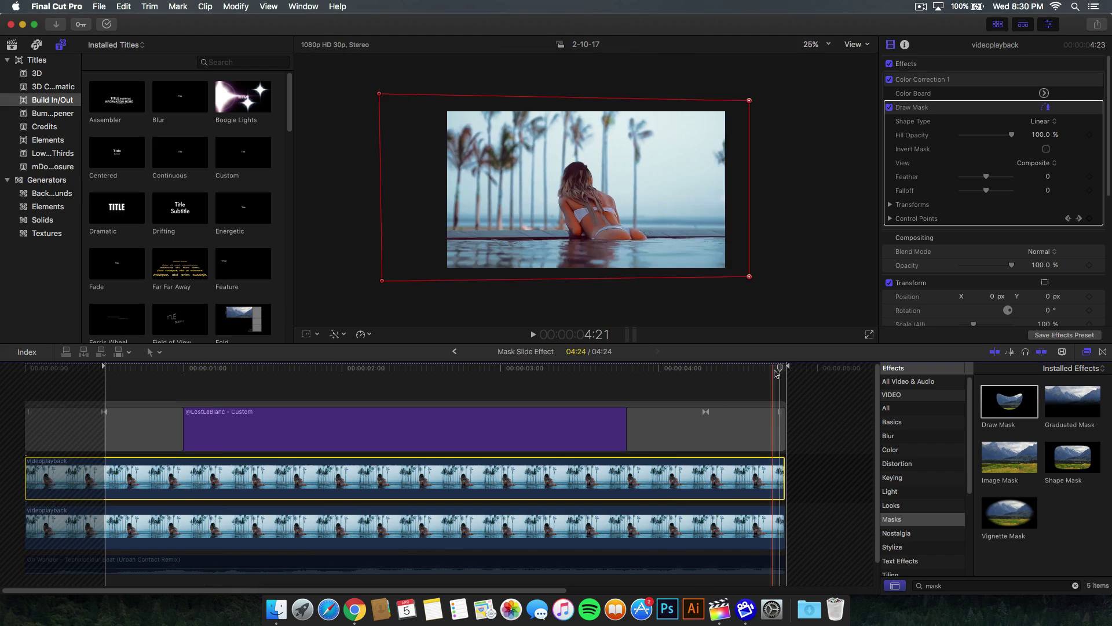
left_click_drag(555, 376, 636, 378)
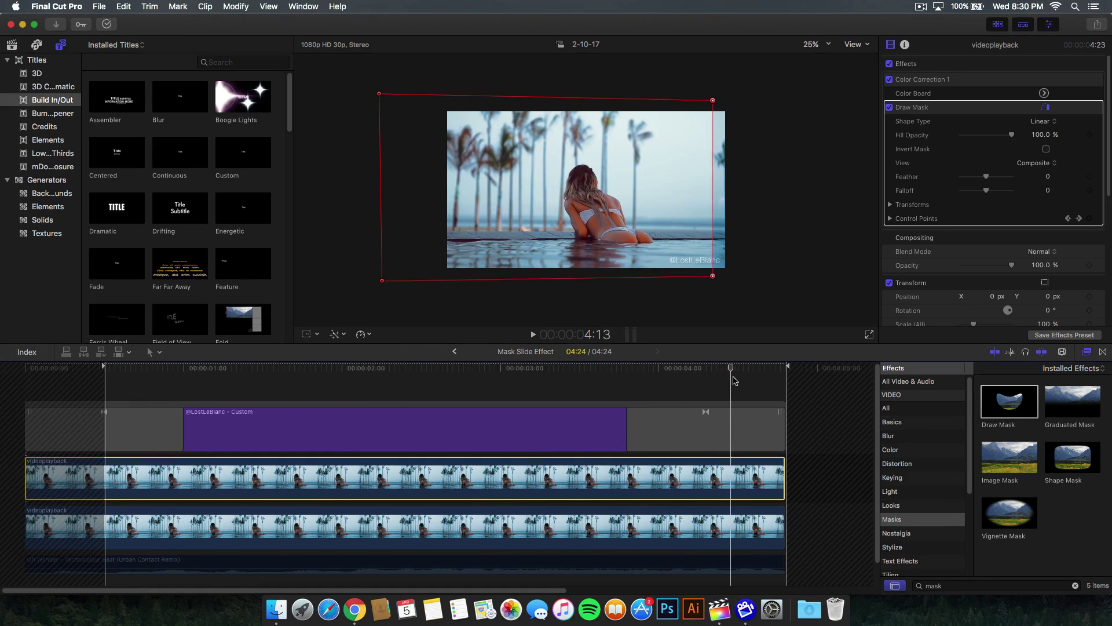
left_click(294, 526)
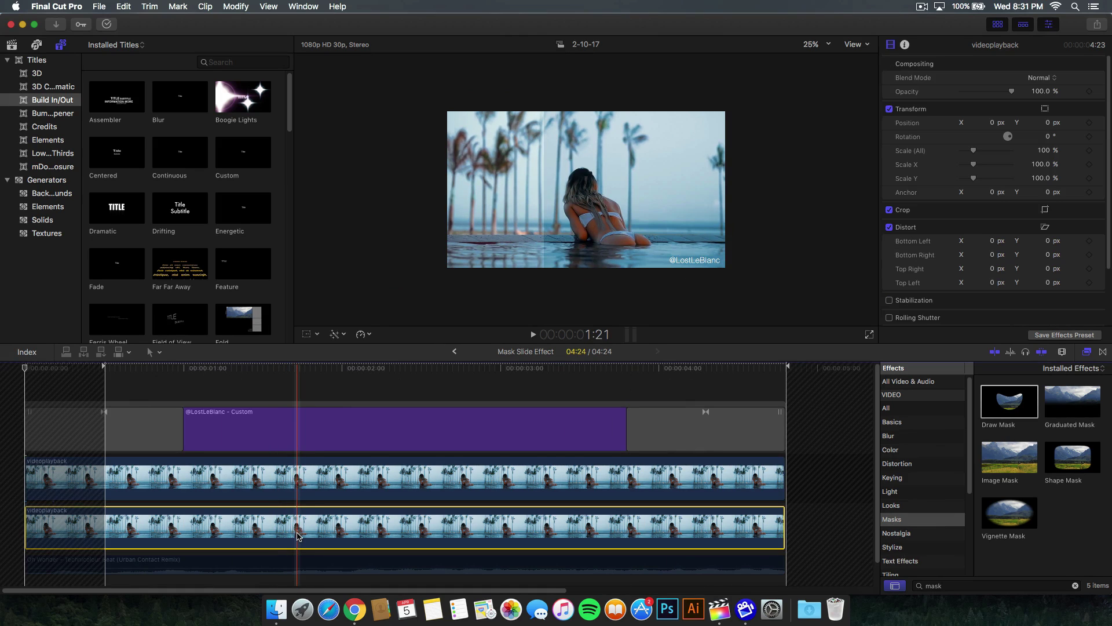
key("v")
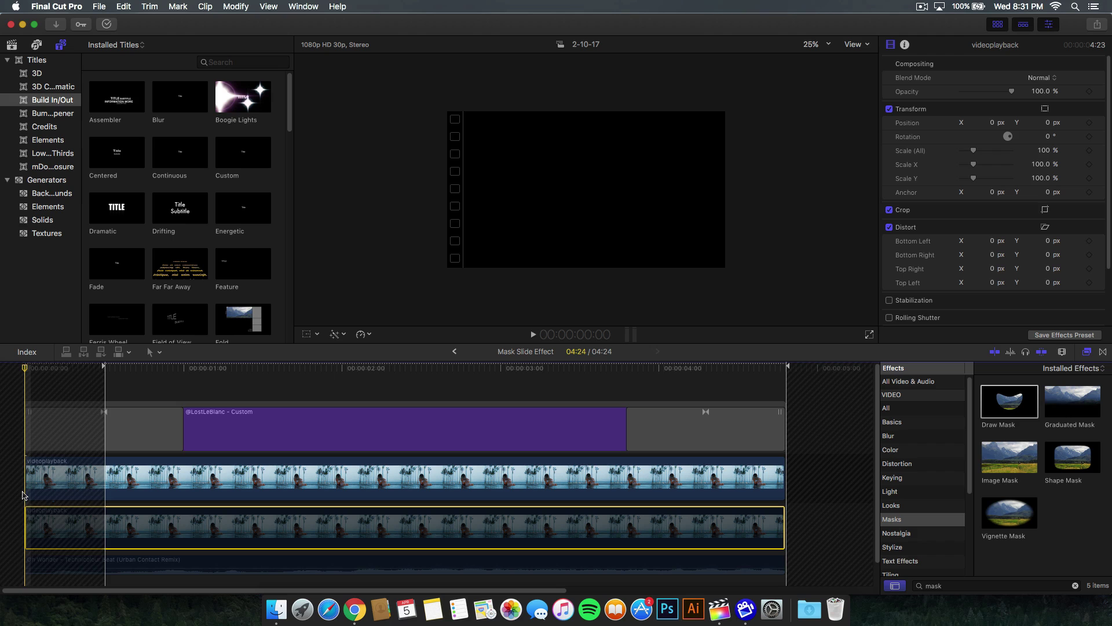
key("space")
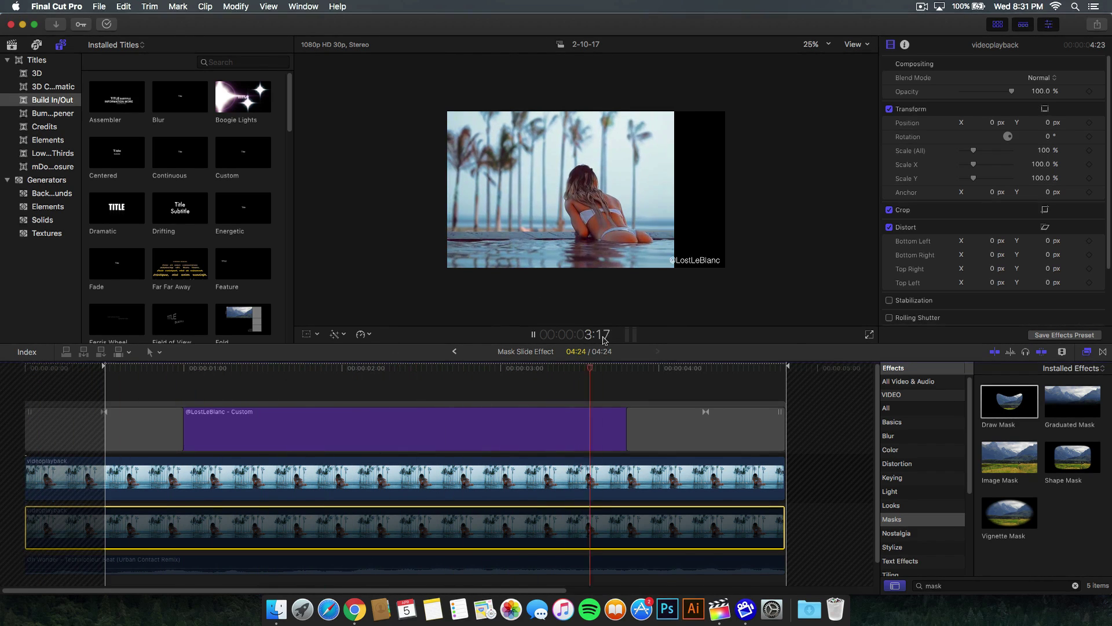
key("space")
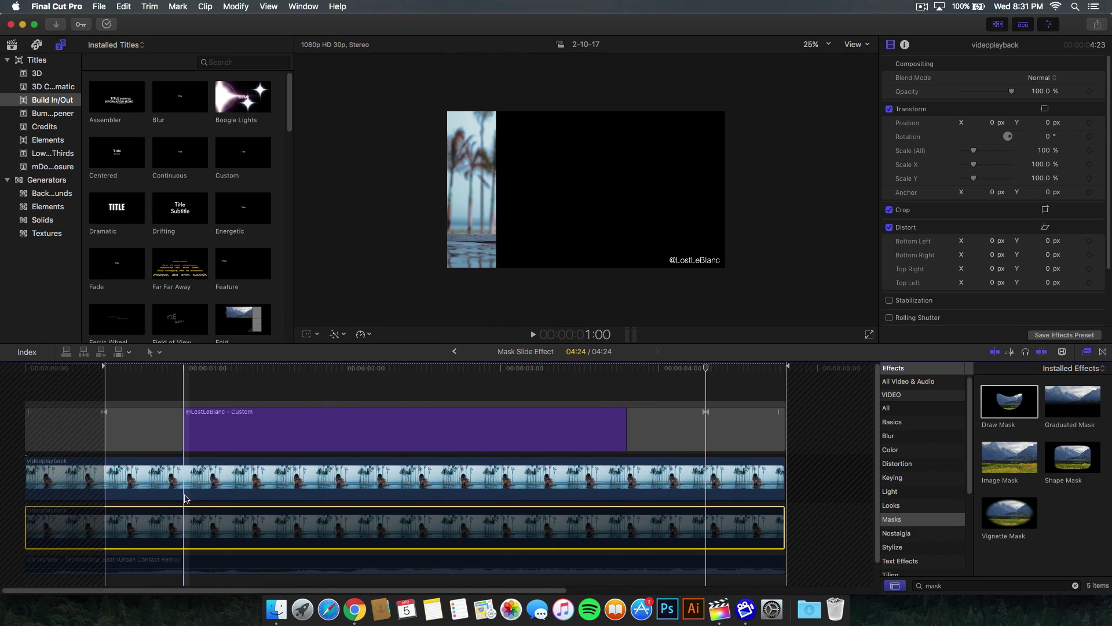
left_click(828, 44)
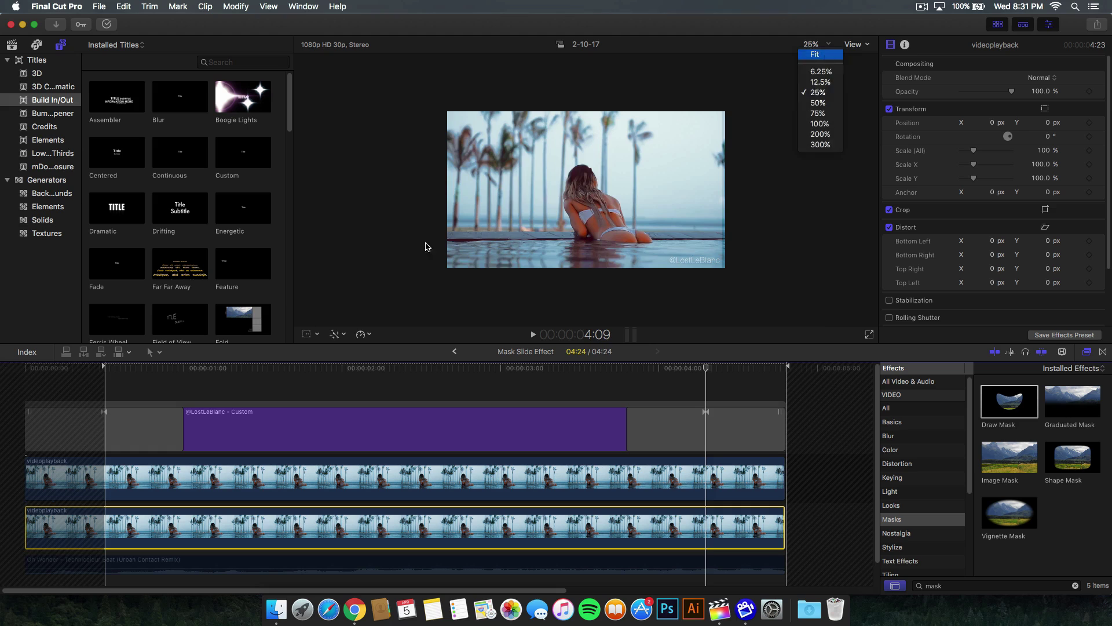
- Set the viewer zoom back to Fit
key("Return")
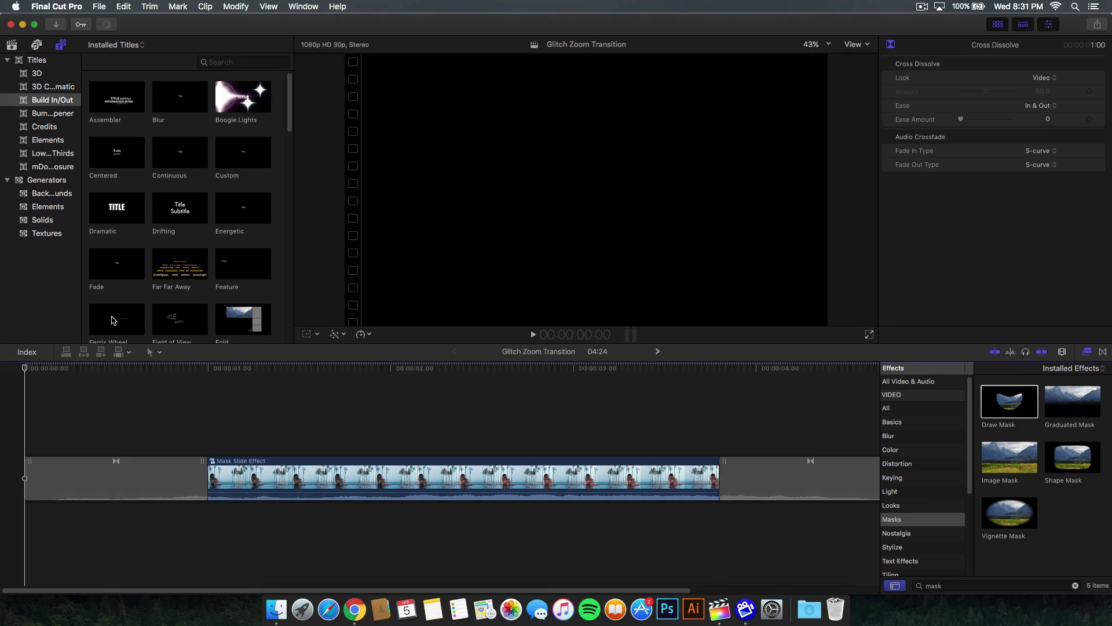